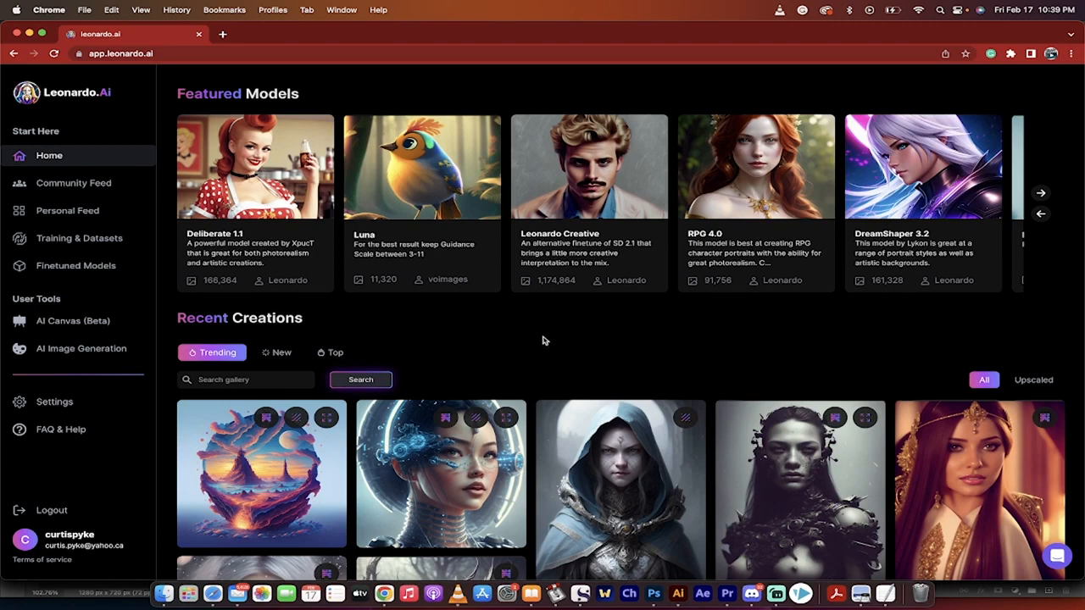
- Browse the Featured Models carousel from Deliberate 1.1 through to the last model, Magic Items
{"action": "left_click", "coordinate": [183, 53]}
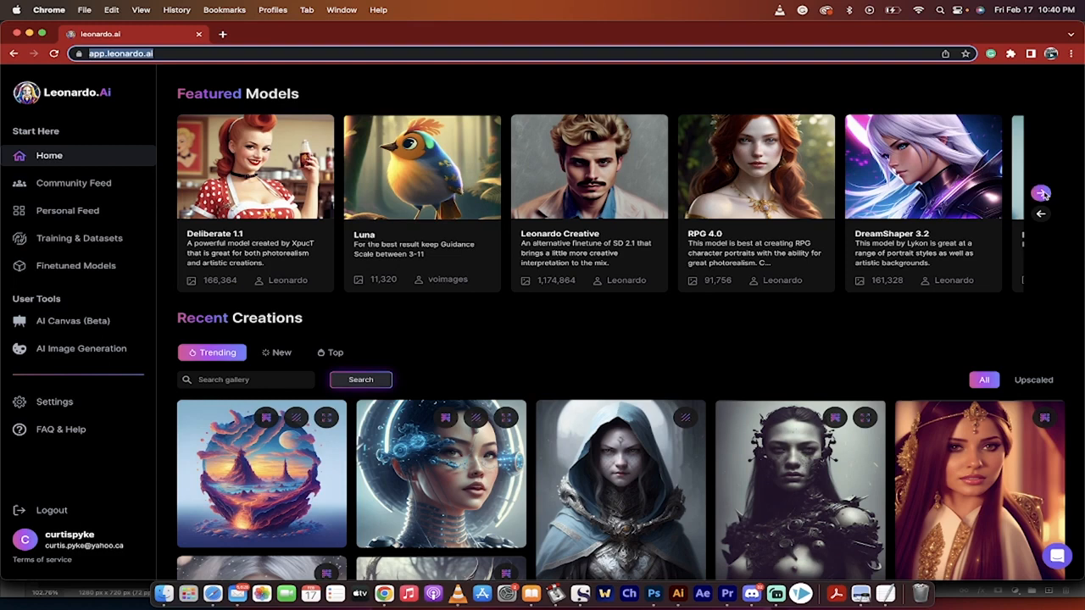
{"action": "left_click", "coordinate": [1041, 193]}
{"action": "left_click", "coordinate": [1042, 193]}
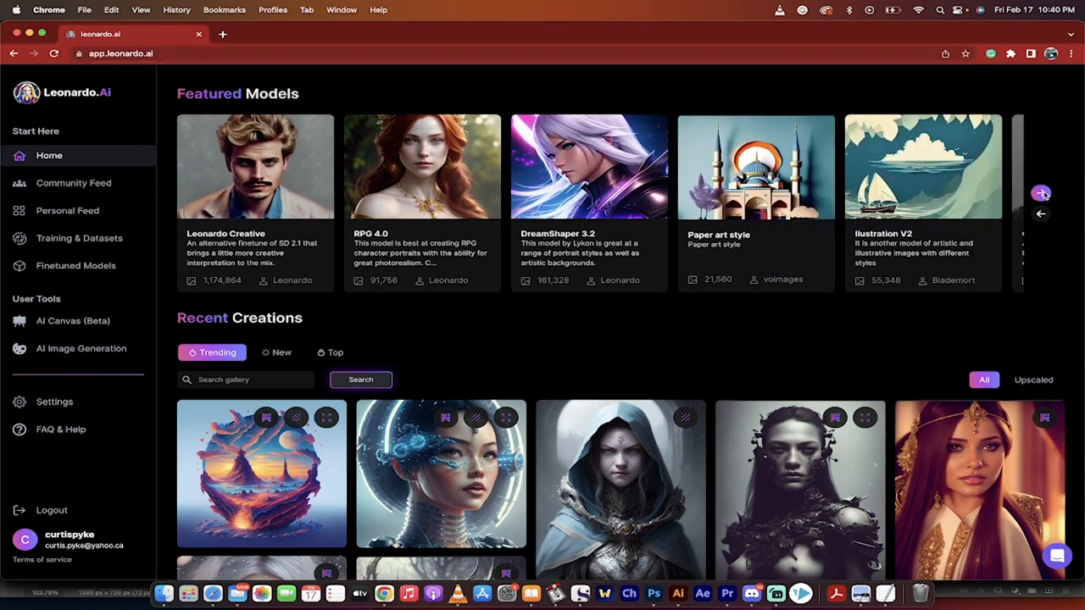
{"action": "left_click", "coordinate": [1042, 193]}
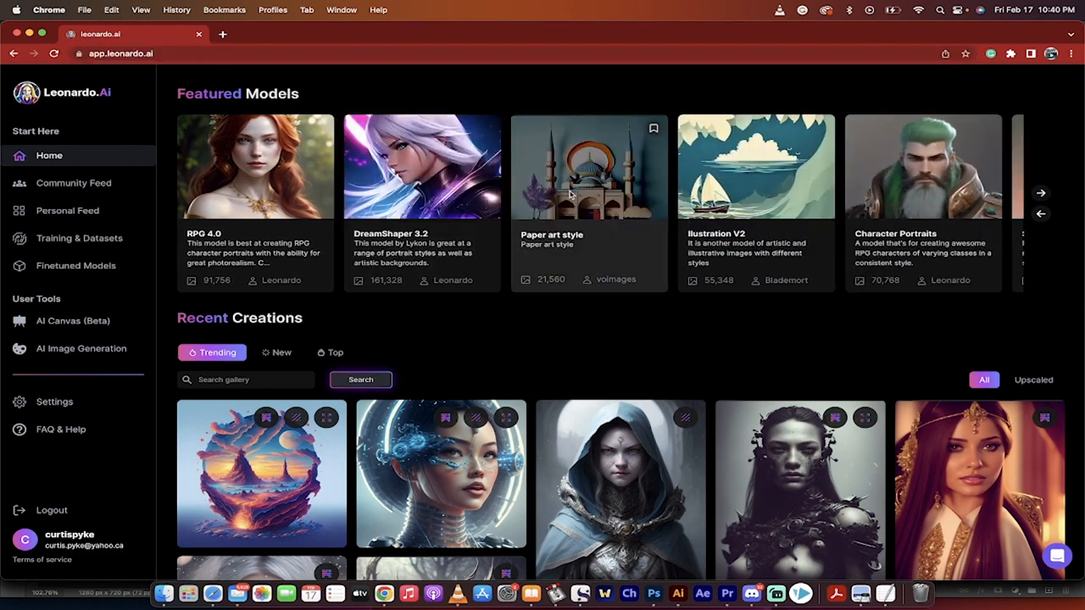
{"action": "left_click", "coordinate": [1042, 194]}
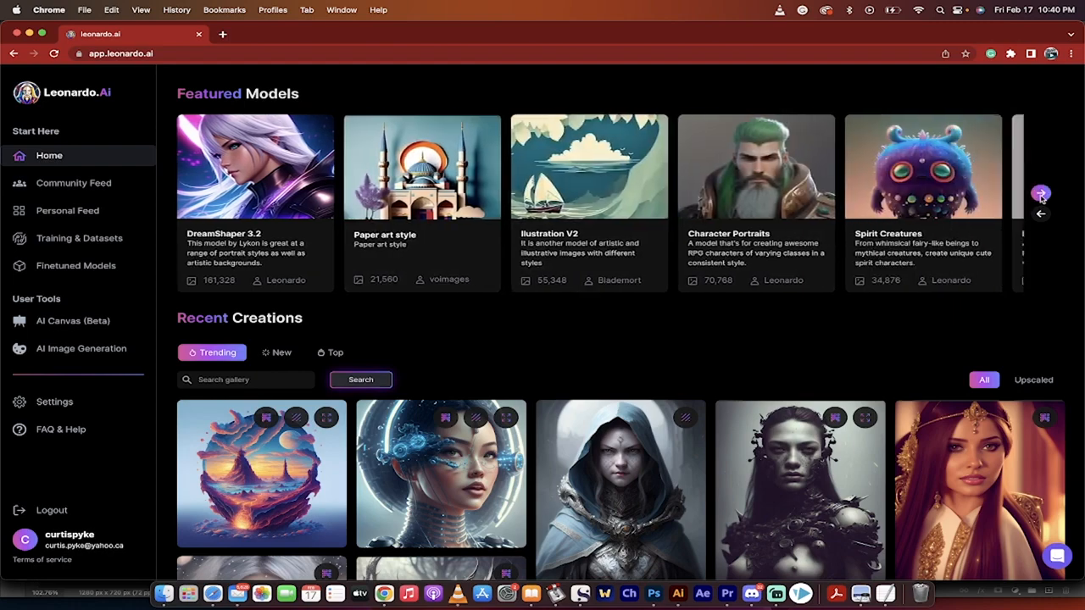
{"action": "left_click", "coordinate": [1041, 194]}
{"action": "left_click", "coordinate": [1042, 194]}
{"action": "left_click", "coordinate": [1042, 194]}
{"action": "left_click", "coordinate": [1042, 194]}
{"action": "left_click", "coordinate": [1042, 195]}
{"action": "left_click", "coordinate": [1042, 194]}
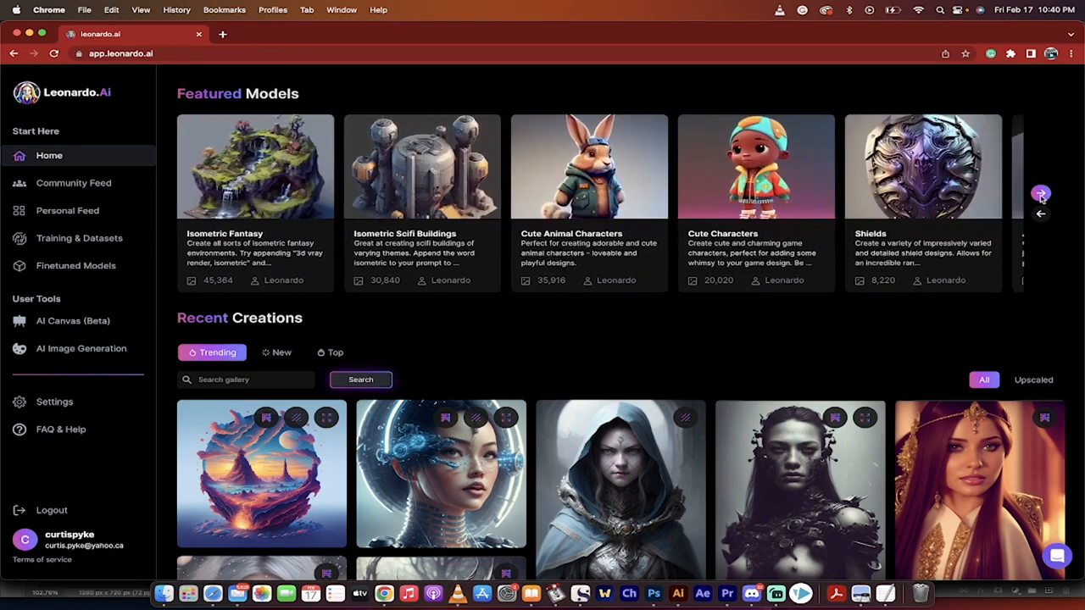
{"action": "left_click", "coordinate": [1042, 194]}
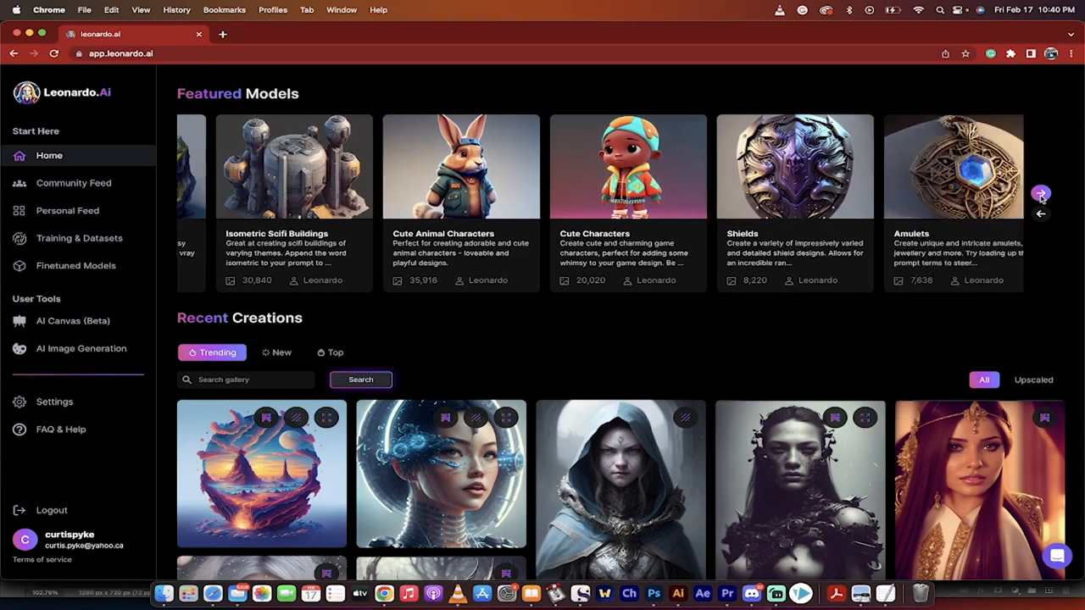
{"action": "left_click", "coordinate": [1042, 194]}
{"action": "left_click", "coordinate": [1042, 195]}
{"action": "left_click", "coordinate": [1042, 194]}
{"action": "left_click", "coordinate": [1042, 194]}
{"action": "left_click", "coordinate": [1042, 194]}
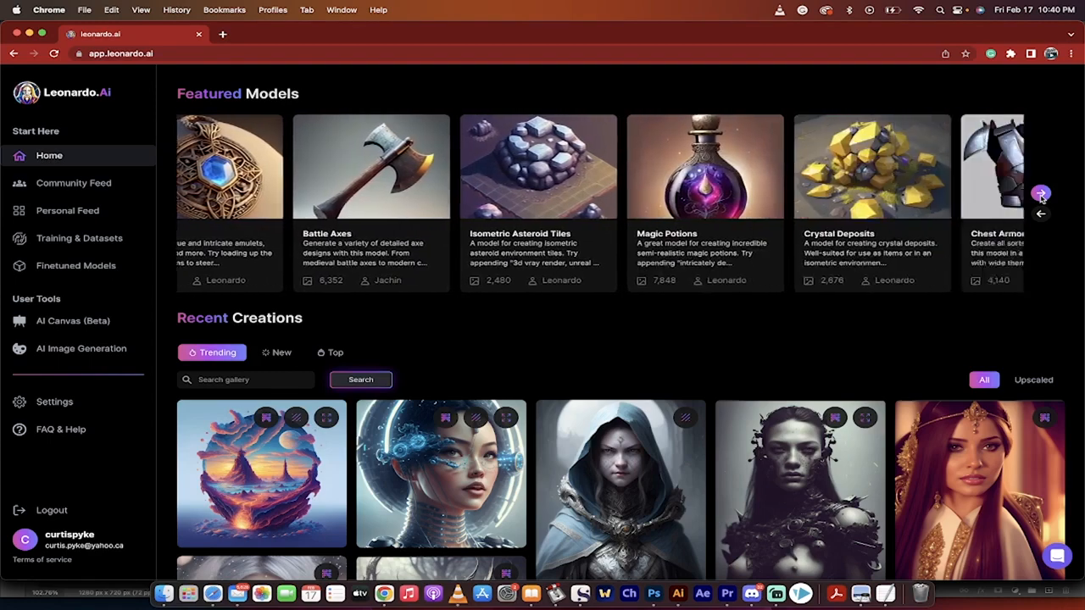
{"action": "left_click", "coordinate": [1042, 194]}
{"action": "left_click", "coordinate": [1041, 194]}
{"action": "left_click", "coordinate": [1042, 195]}
{"action": "left_click", "coordinate": [1042, 194]}
{"action": "left_click", "coordinate": [1042, 194]}
{"action": "left_click", "coordinate": [1042, 194]}
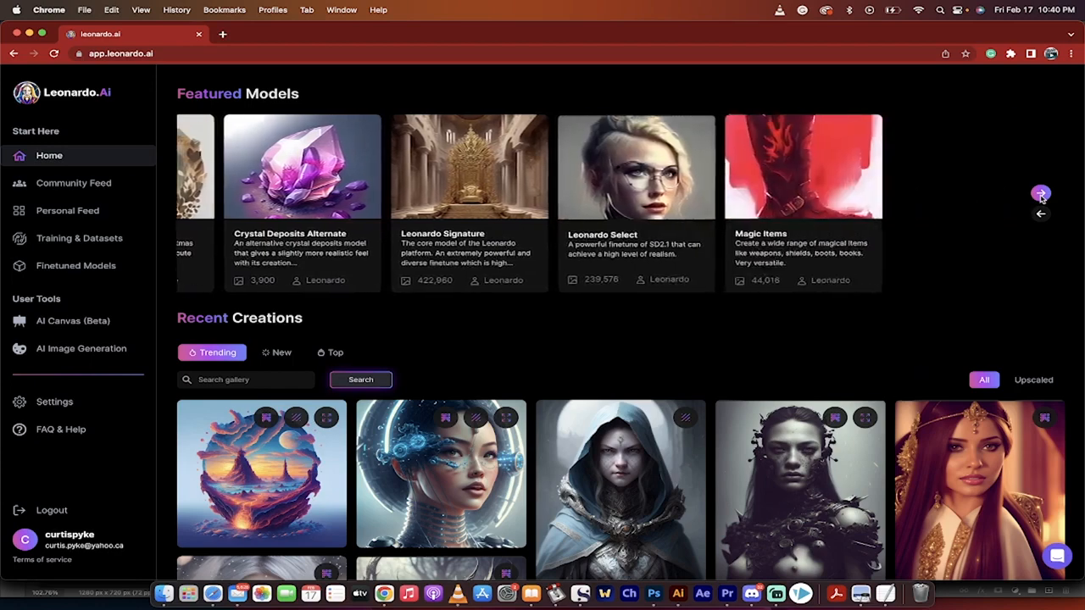
- Go back through the Featured Models carousel to its beginning, where Deliberate 1.1 is listed
{"action": "left_click", "coordinate": [1041, 214]}
{"action": "left_click", "coordinate": [1041, 214]}
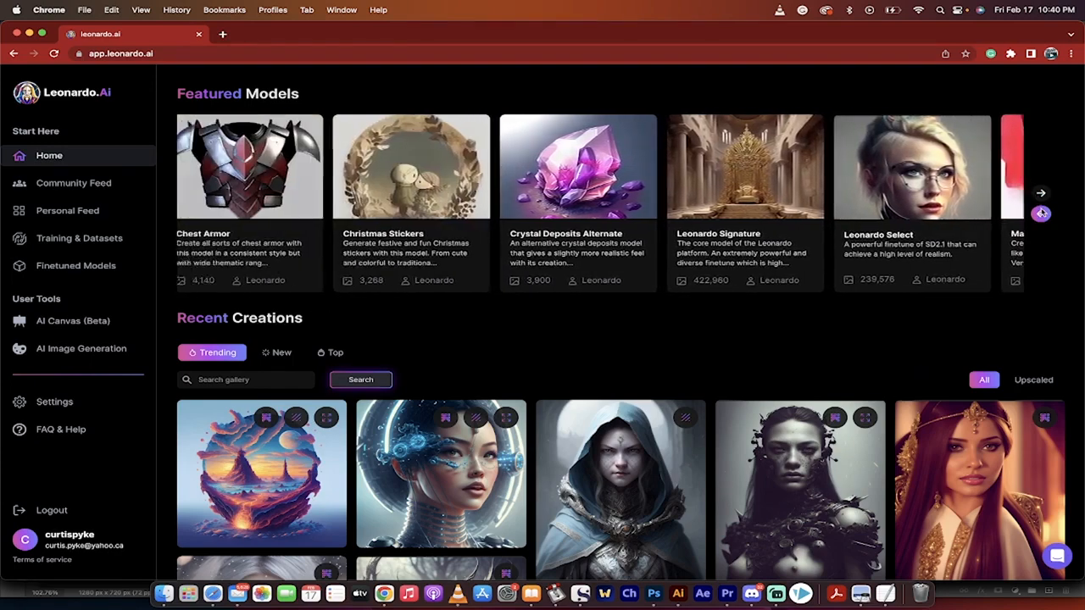
{"action": "left_click", "coordinate": [1041, 213]}
{"action": "left_click", "coordinate": [1041, 214]}
{"action": "left_click", "coordinate": [1041, 213]}
{"action": "left_click", "coordinate": [1041, 214]}
{"action": "left_click", "coordinate": [1041, 213]}
{"action": "left_click", "coordinate": [1041, 214]}
{"action": "left_click", "coordinate": [1041, 214]}
{"action": "left_click", "coordinate": [1041, 214]}
{"action": "left_click", "coordinate": [1041, 214]}
{"action": "left_click", "coordinate": [1041, 214]}
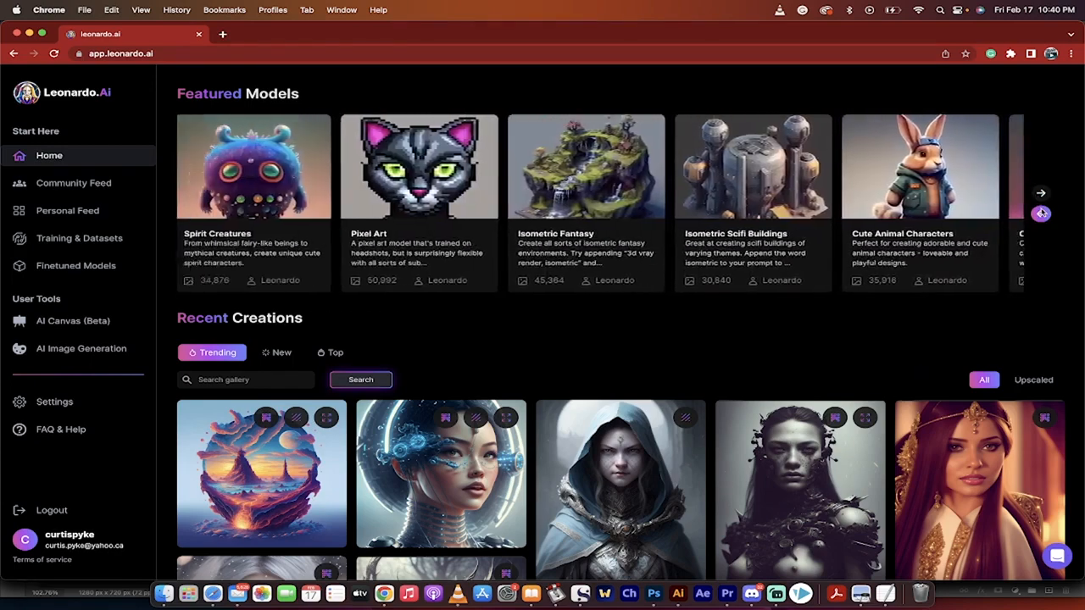
{"action": "left_click", "coordinate": [1041, 214]}
{"action": "left_click", "coordinate": [1041, 213]}
{"action": "left_click", "coordinate": [1041, 213]}
{"action": "left_click", "coordinate": [1041, 214]}
{"action": "left_click", "coordinate": [1041, 213]}
{"action": "left_click", "coordinate": [1041, 214]}
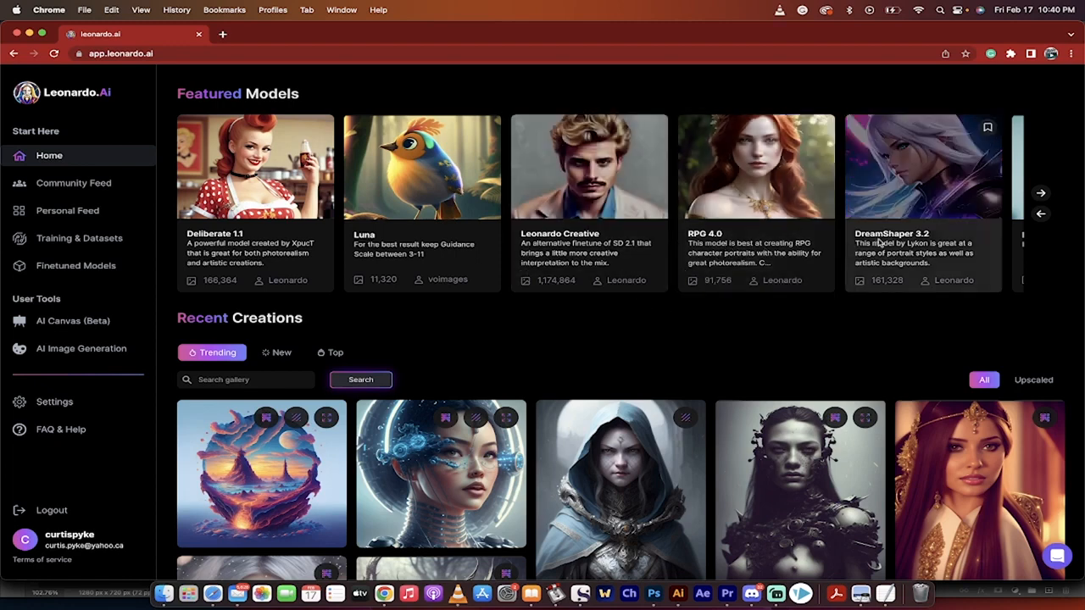
- Open the Deliberate 1.1 featured model, review its sample images and choose to generate with this model
{"action": "left_click", "coordinate": [240, 240]}
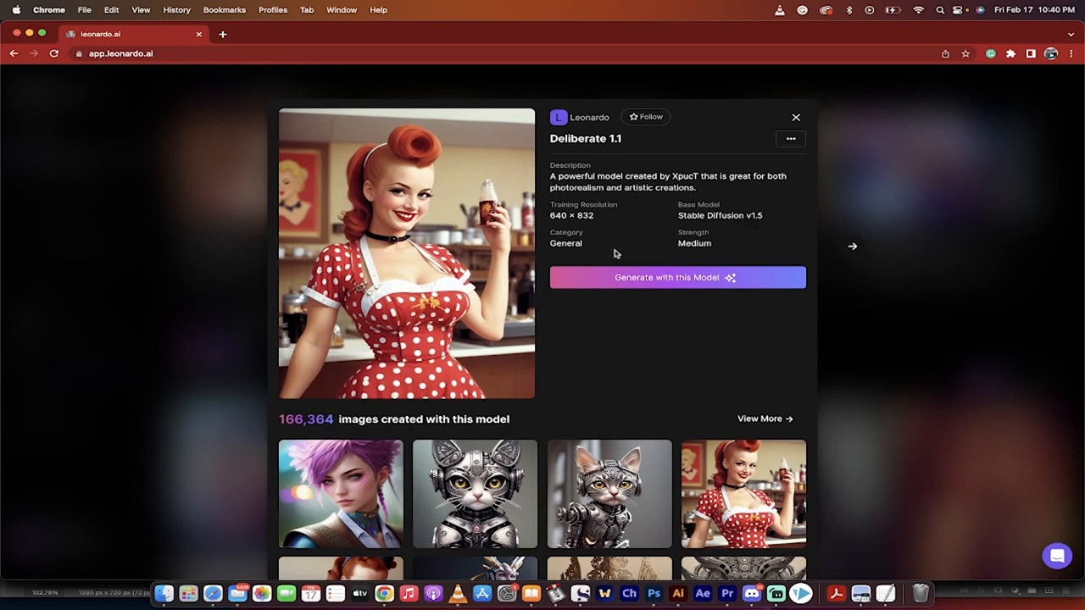
{"action": "scroll", "coordinate": [597, 356], "scroll_direction": "down", "scroll_amount": 2}
{"action": "scroll", "coordinate": [597, 356], "scroll_direction": "down", "scroll_amount": 5}
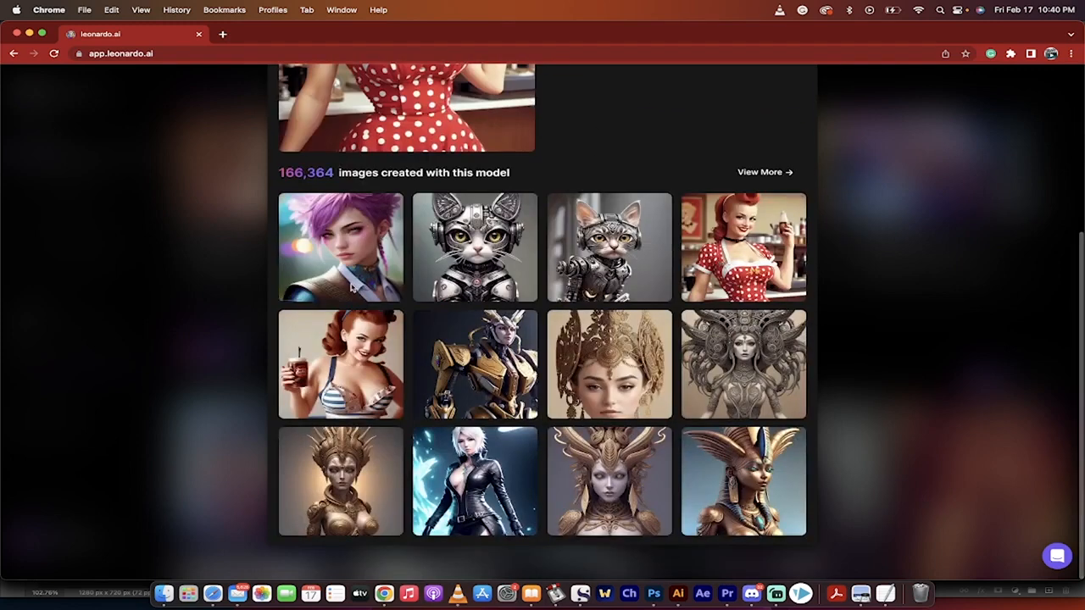
{"action": "scroll", "coordinate": [612, 368], "scroll_direction": "up", "scroll_amount": 2}
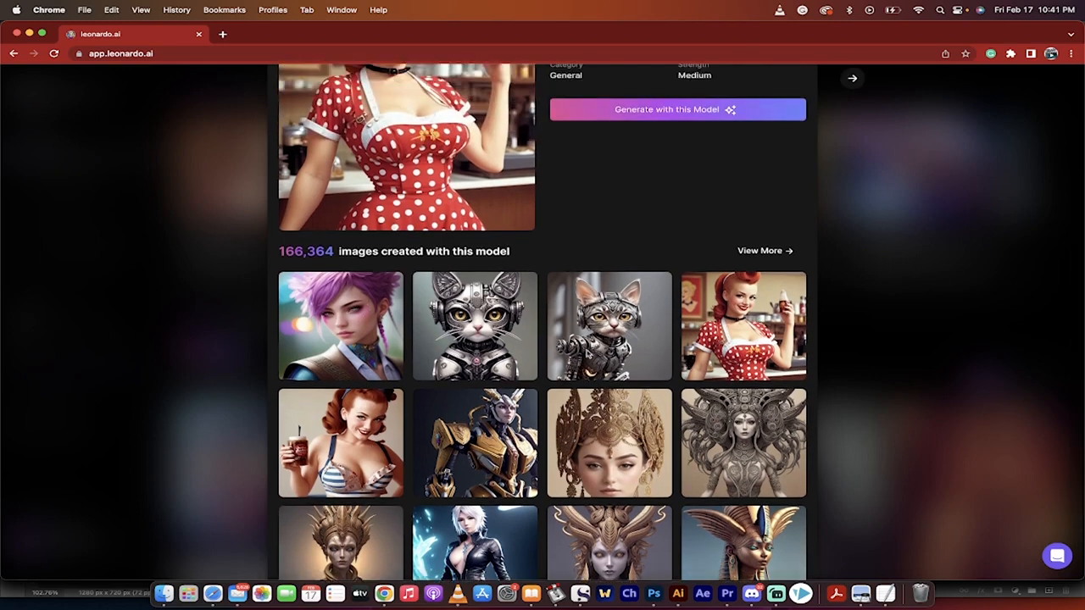
{"action": "scroll", "coordinate": [603, 348], "scroll_direction": "up", "scroll_amount": 4}
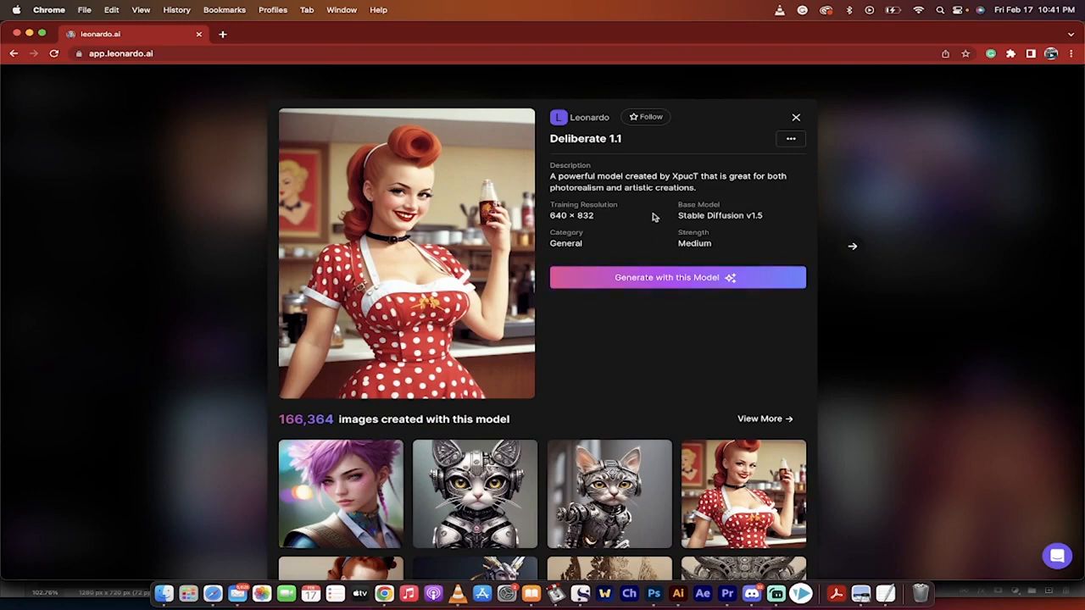
{"action": "left_click", "coordinate": [640, 280]}
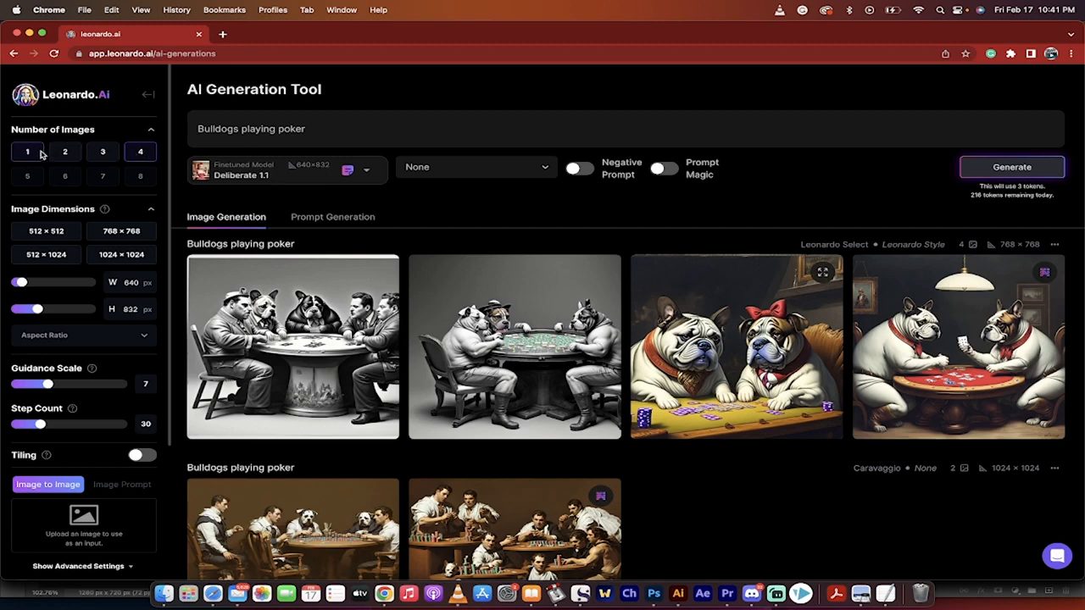
- Examine the finetuned model choices and the style options of the AI Generation Tool
{"action": "left_click", "coordinate": [263, 177]}
{"action": "left_click", "coordinate": [251, 197]}
{"action": "left_click", "coordinate": [368, 174]}
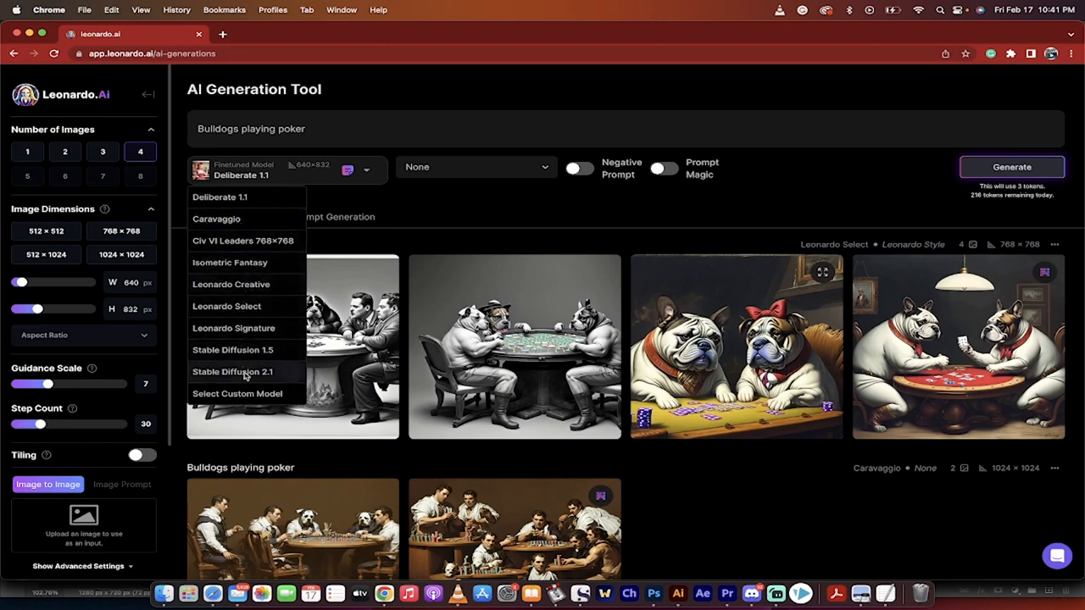
{"action": "left_click", "coordinate": [401, 199]}
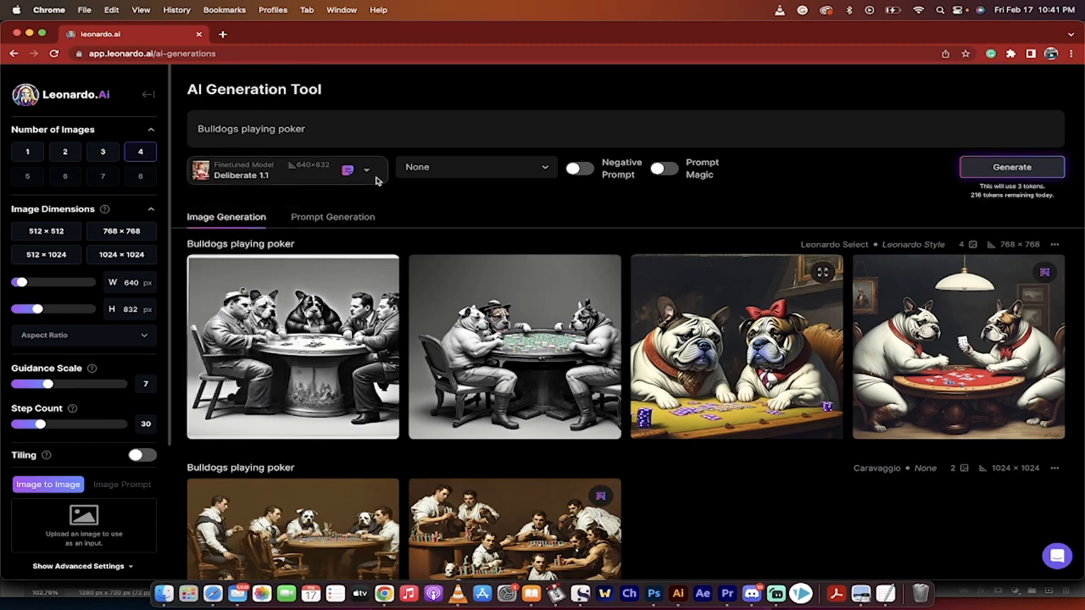
{"action": "left_click", "coordinate": [433, 173]}
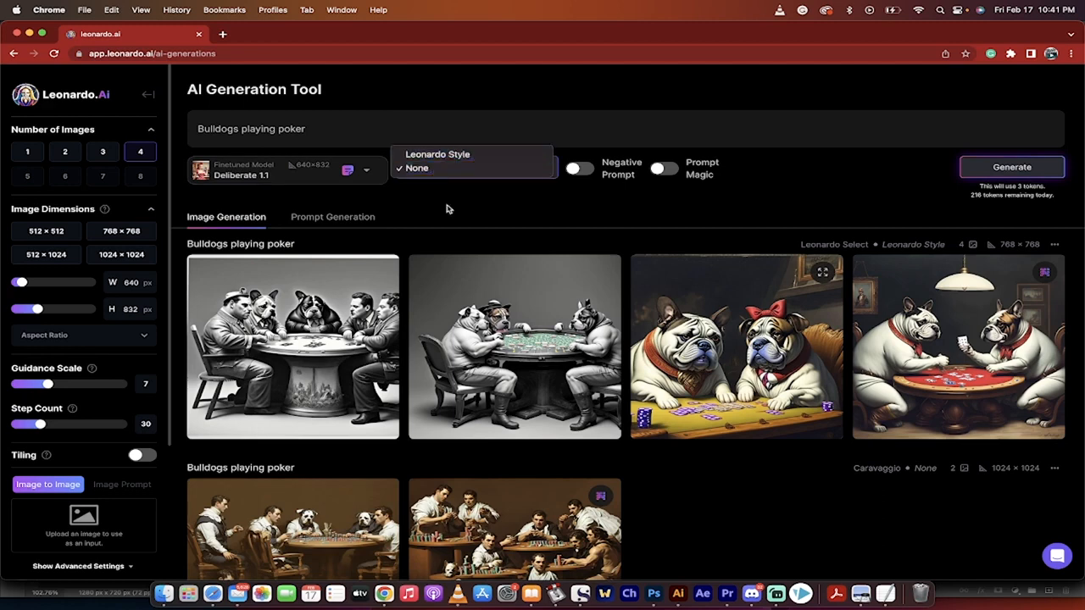
{"action": "left_click", "coordinate": [447, 209]}
{"action": "left_click", "coordinate": [480, 169]}
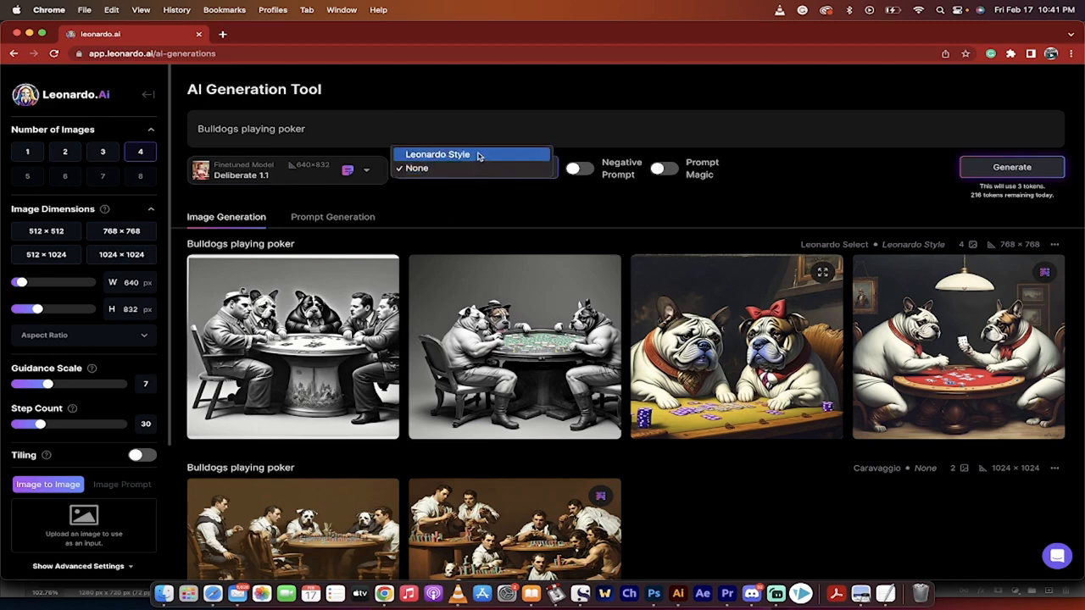
{"action": "left_click", "coordinate": [479, 157]}
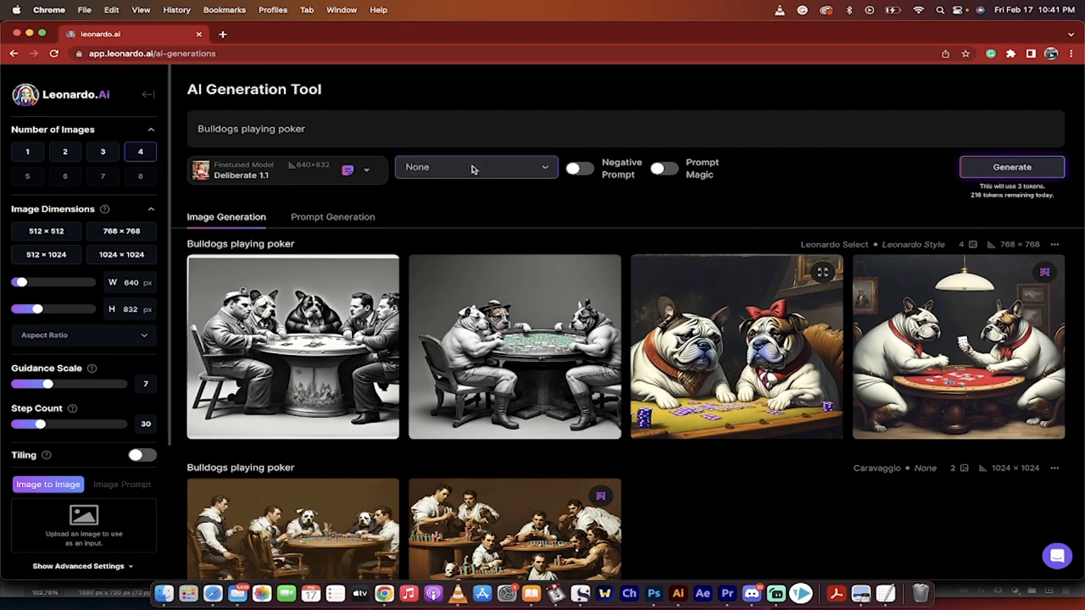
{"action": "left_click", "coordinate": [472, 170]}
{"action": "left_click", "coordinate": [495, 225]}
{"action": "mouse_move", "coordinate": [688, 173]}
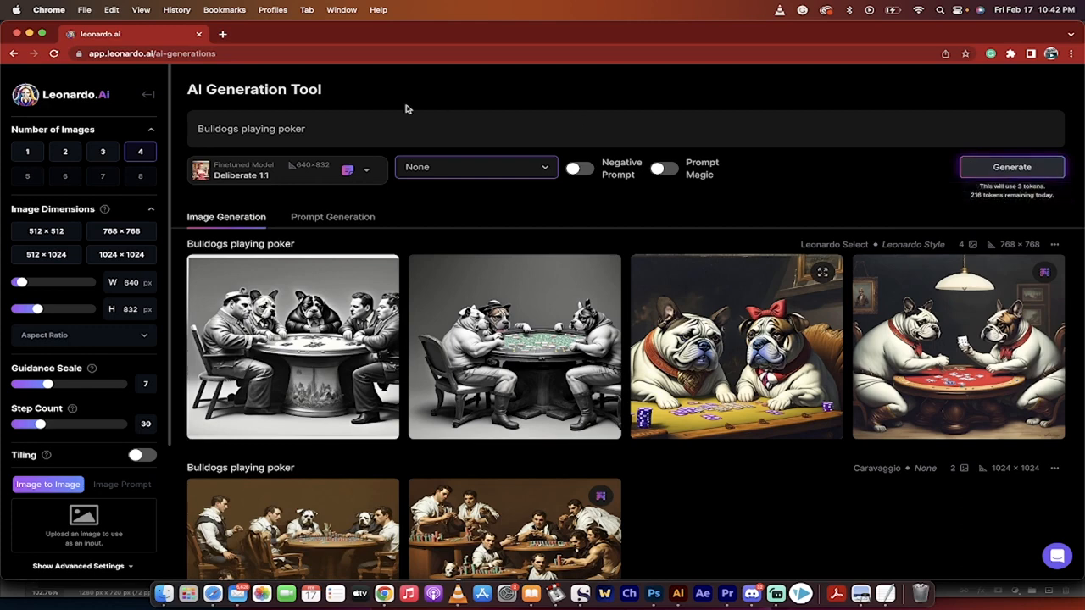
- Generate four images from the prompt "Bulldogs playing poker" with the Deliberate 1.1 model at 640 × 832
{"action": "left_click", "coordinate": [356, 134]}
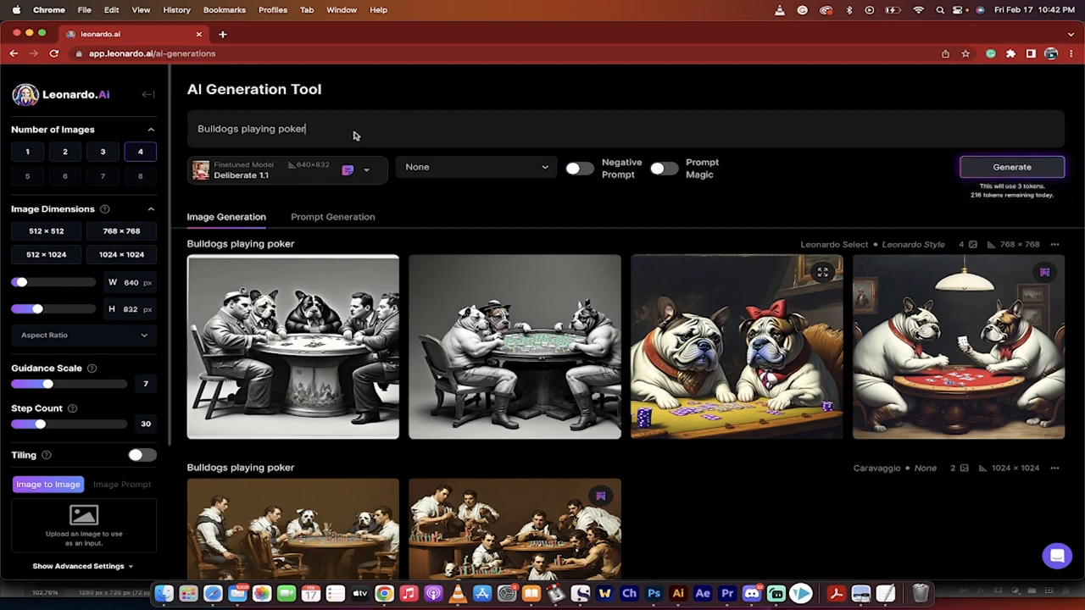
{"action": "left_click", "coordinate": [998, 170]}
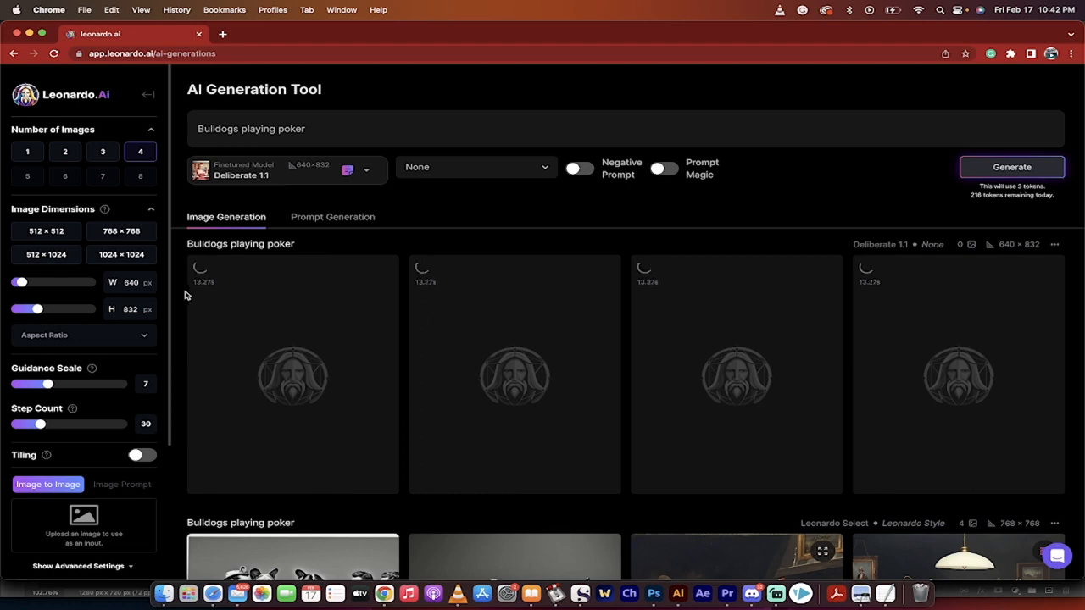
{"action": "scroll", "coordinate": [180, 303], "scroll_direction": "down", "scroll_amount": 1}
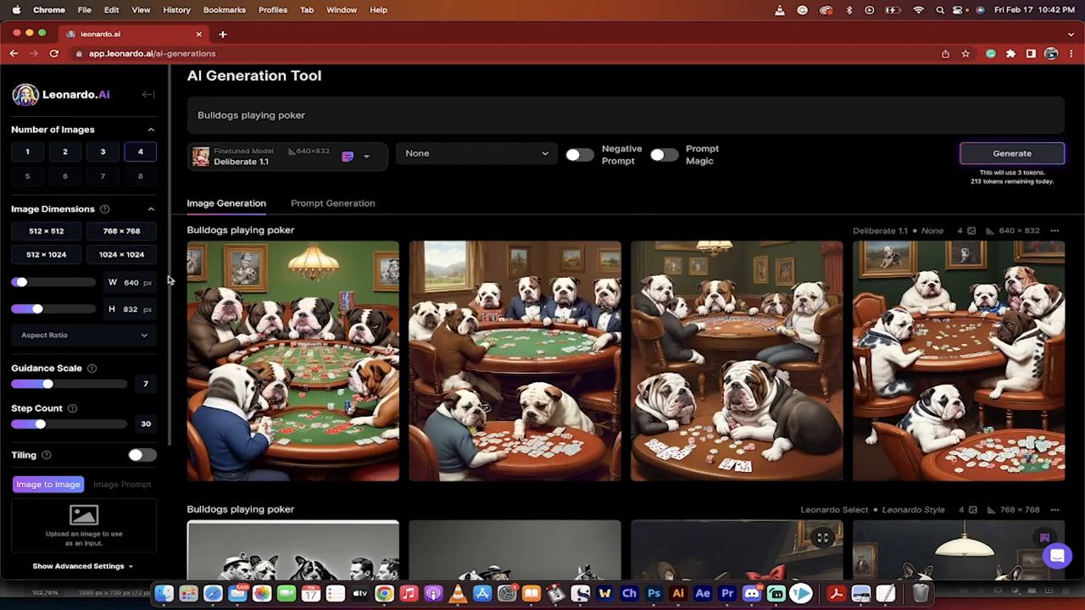
- Examine the generation settings, including aspect ratio, guidance scale, step count, tiling, image input and advanced settings
{"action": "scroll", "coordinate": [168, 280], "scroll_direction": "down", "scroll_amount": 2}
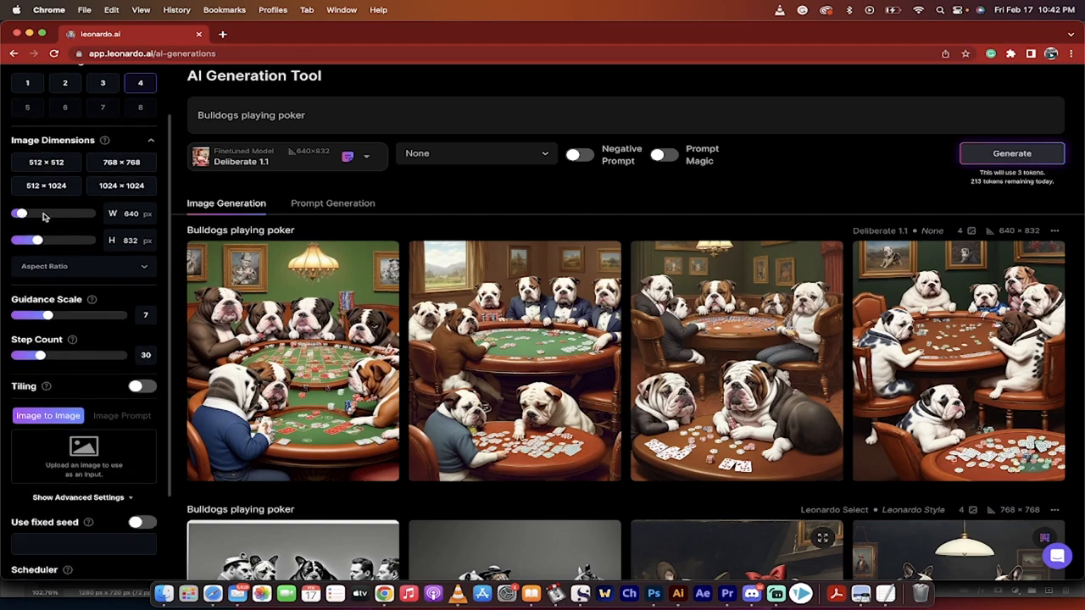
{"action": "left_click", "coordinate": [66, 268]}
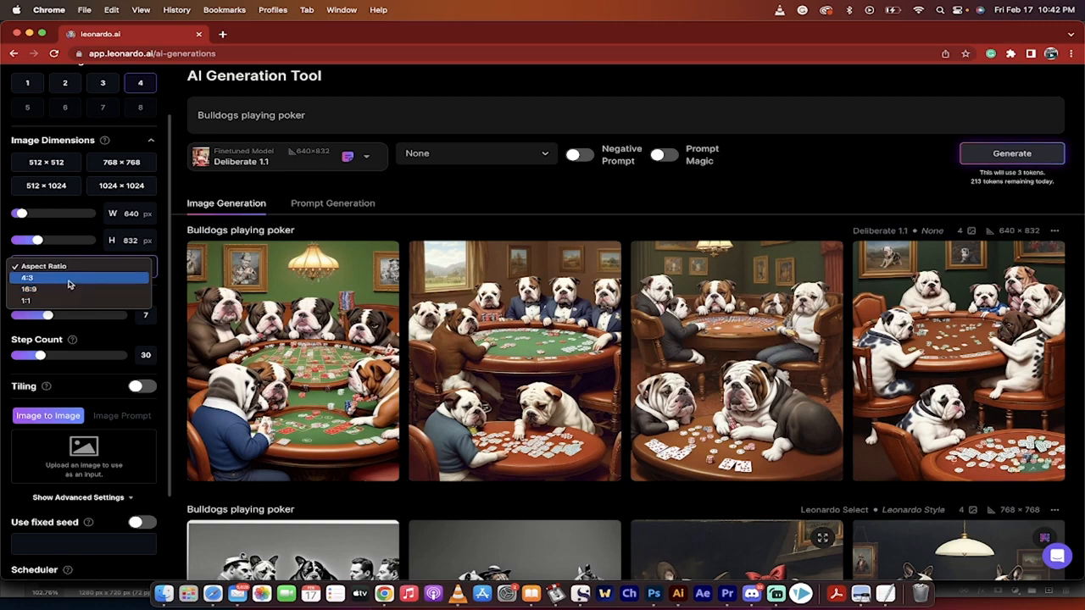
{"action": "left_click", "coordinate": [165, 272]}
{"action": "scroll", "coordinate": [155, 306], "scroll_direction": "down", "scroll_amount": 2}
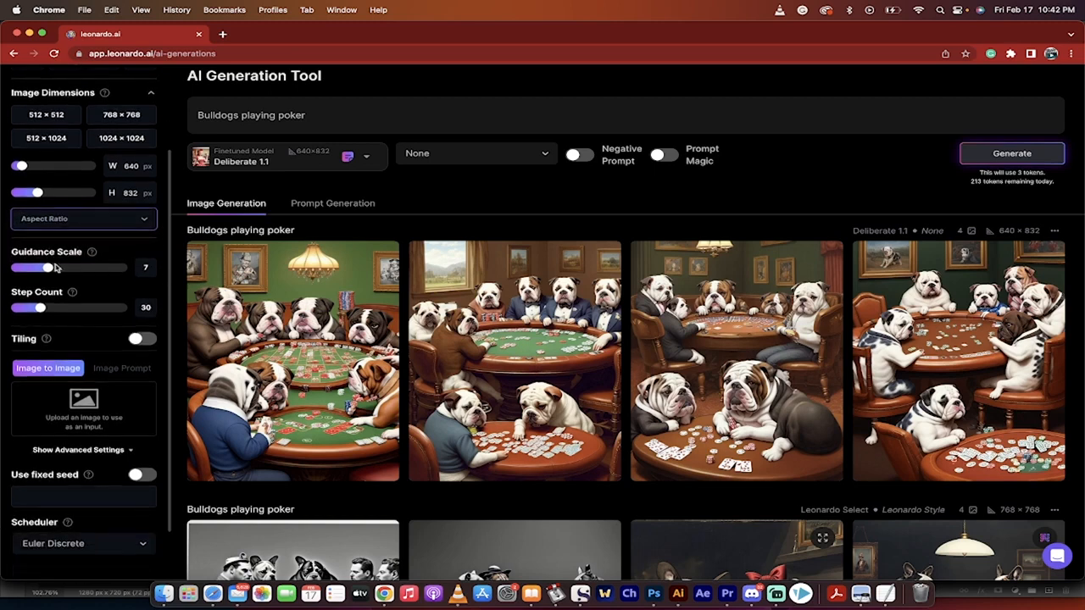
{"action": "mouse_move", "coordinate": [71, 293]}
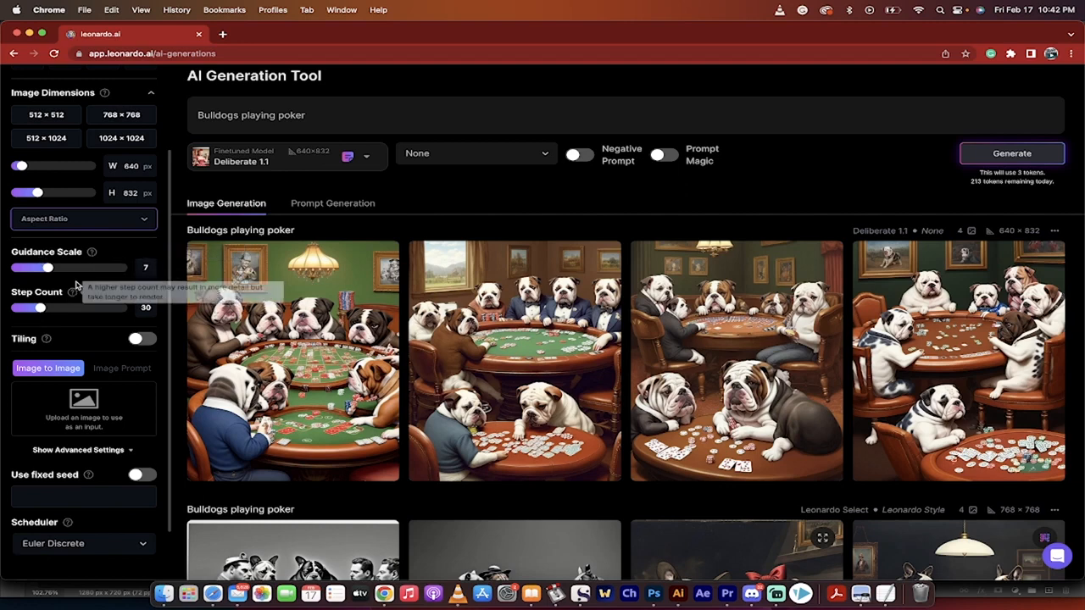
{"action": "mouse_move", "coordinate": [93, 252]}
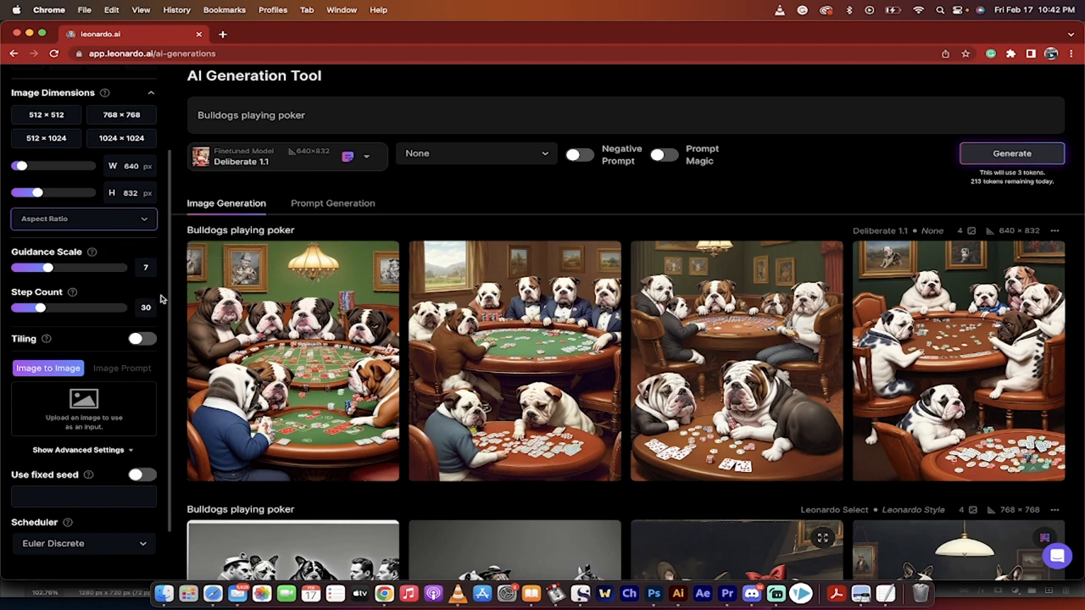
{"action": "left_click", "coordinate": [322, 120]}
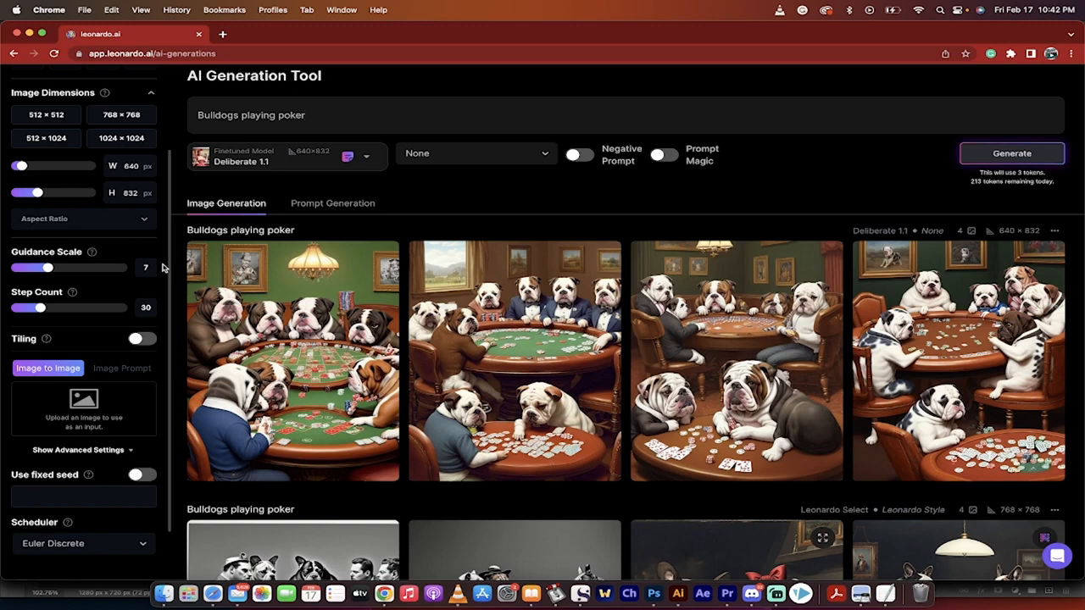
{"action": "scroll", "coordinate": [164, 268], "scroll_direction": "down", "scroll_amount": 3}
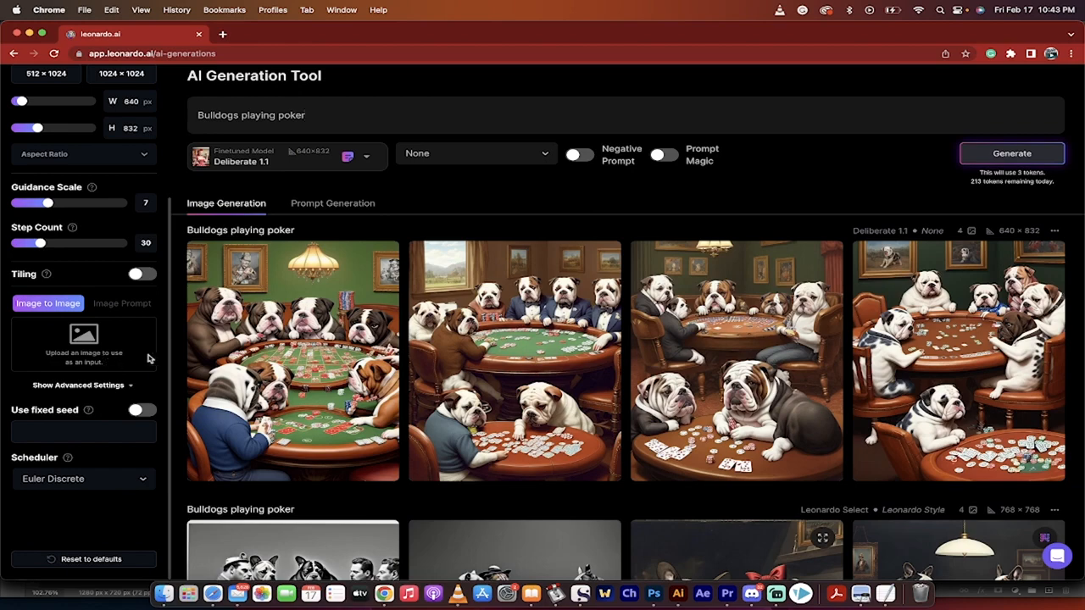
{"action": "scroll", "coordinate": [167, 344], "scroll_direction": "up", "scroll_amount": 1}
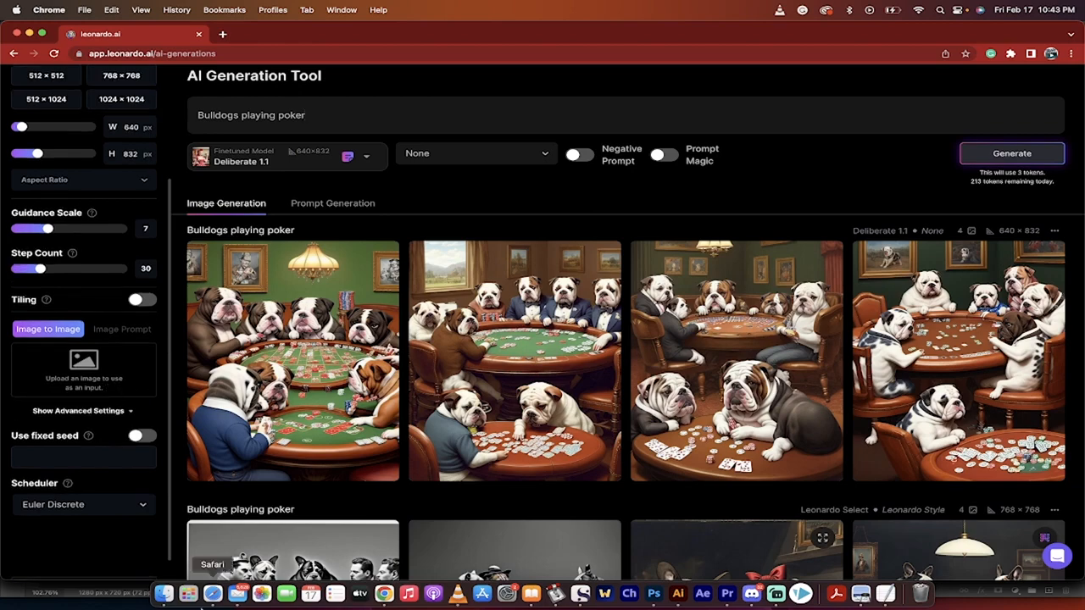
- Add zues.png from the Caravaggio folder as the Image to Image input and remove it again
{"action": "left_click", "coordinate": [164, 595]}
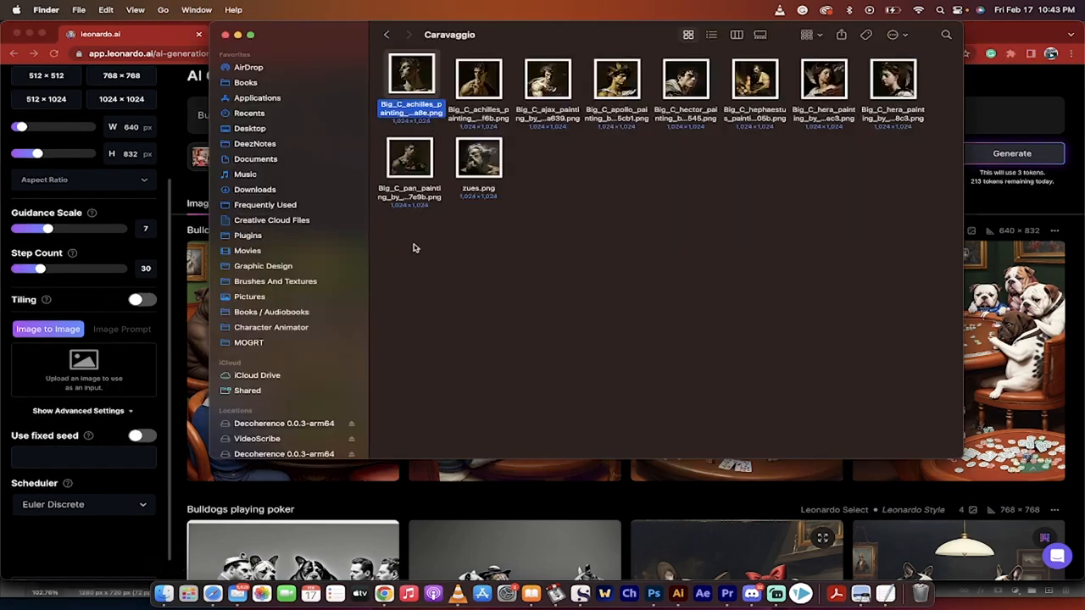
{"action": "left_click", "coordinate": [410, 160]}
{"action": "left_click", "coordinate": [496, 173]}
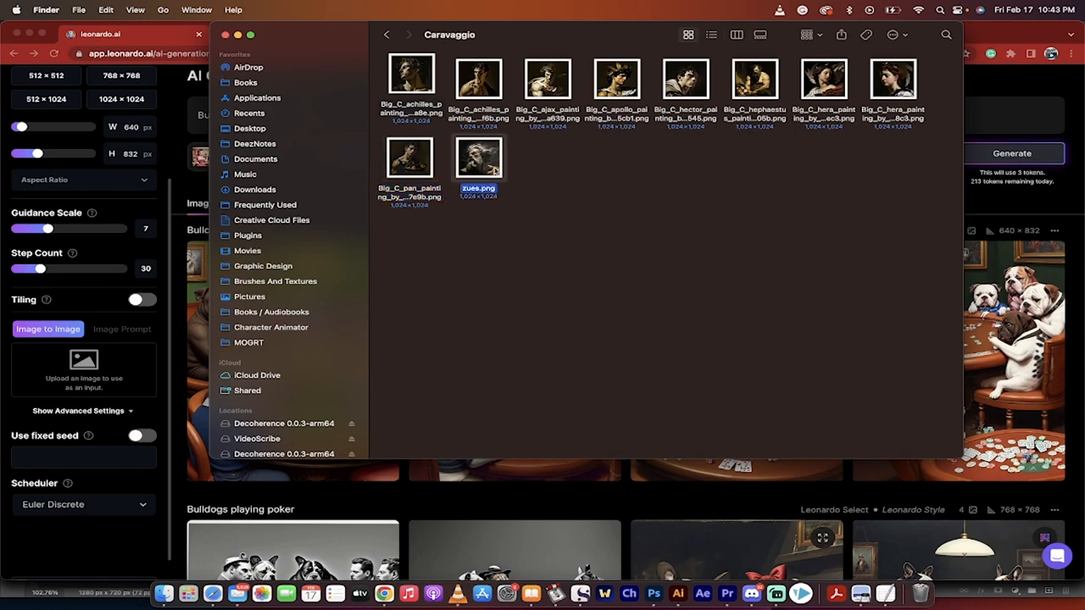
{"action": "left_click_drag", "start_coordinate": [478, 165], "coordinate": [110, 383]}
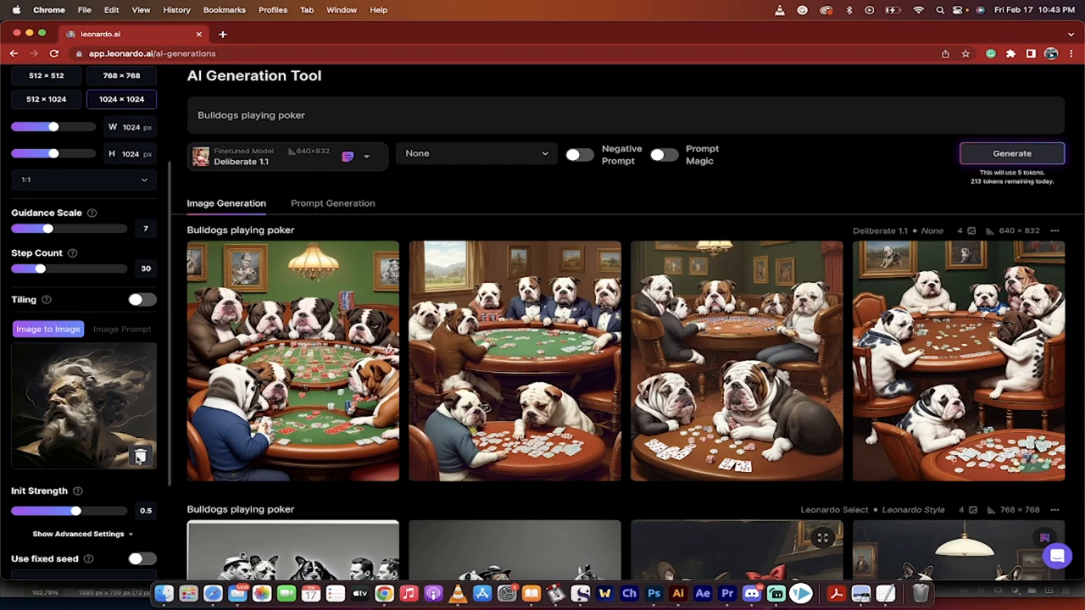
{"action": "left_click", "coordinate": [139, 457]}
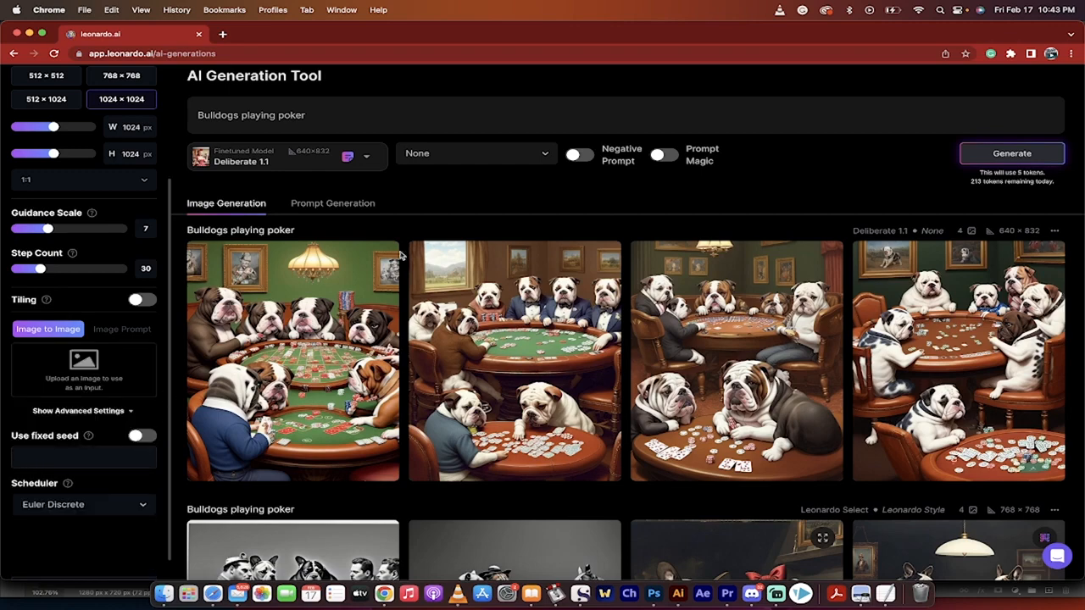
- View the first three Deliberate 1.1 bulldog poker images one by one at full size
{"action": "scroll", "coordinate": [407, 263], "scroll_direction": "up", "scroll_amount": 1}
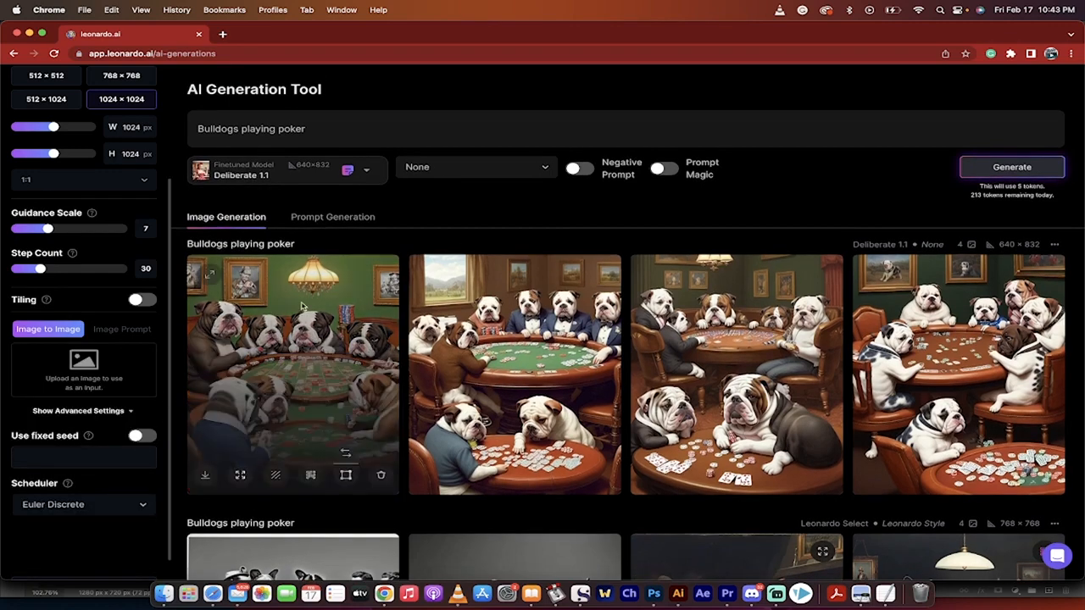
{"action": "scroll", "coordinate": [351, 272], "scroll_direction": "down", "scroll_amount": 3}
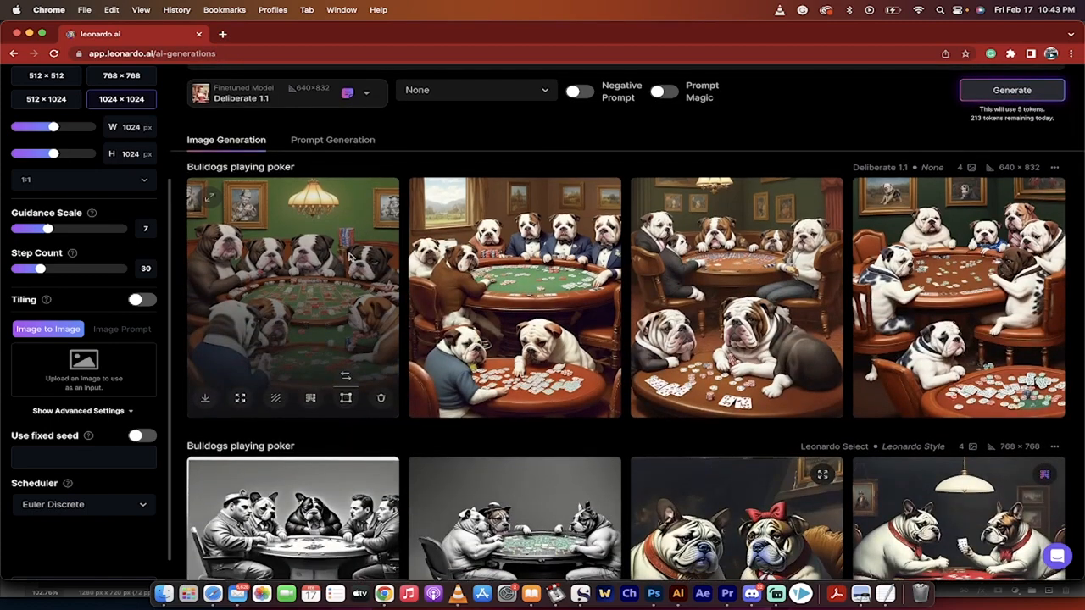
{"action": "left_click", "coordinate": [349, 256]}
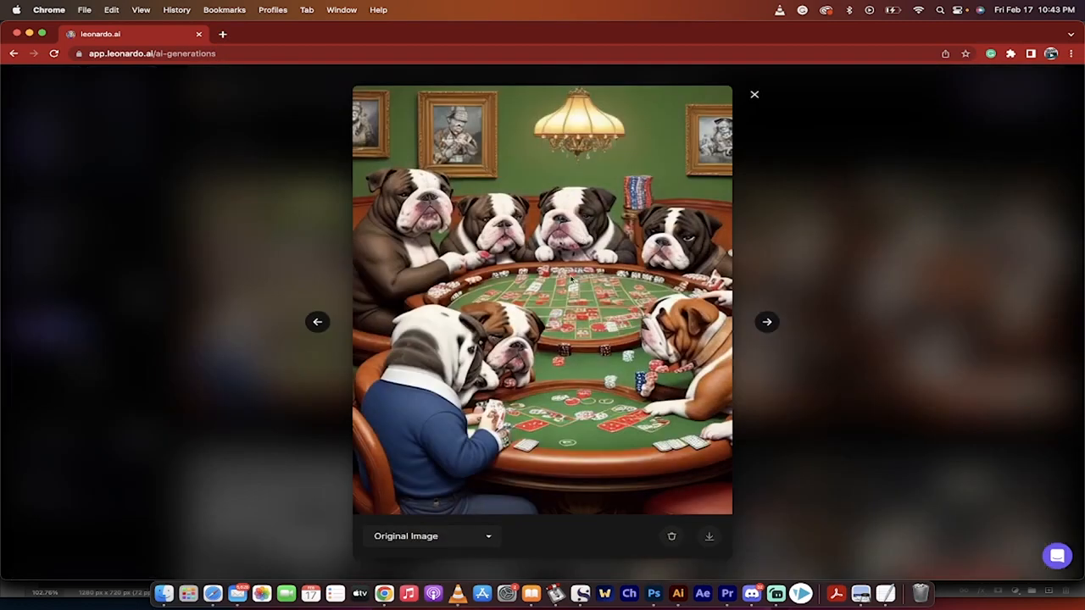
{"action": "left_click", "coordinate": [825, 425]}
{"action": "left_click", "coordinate": [550, 322]}
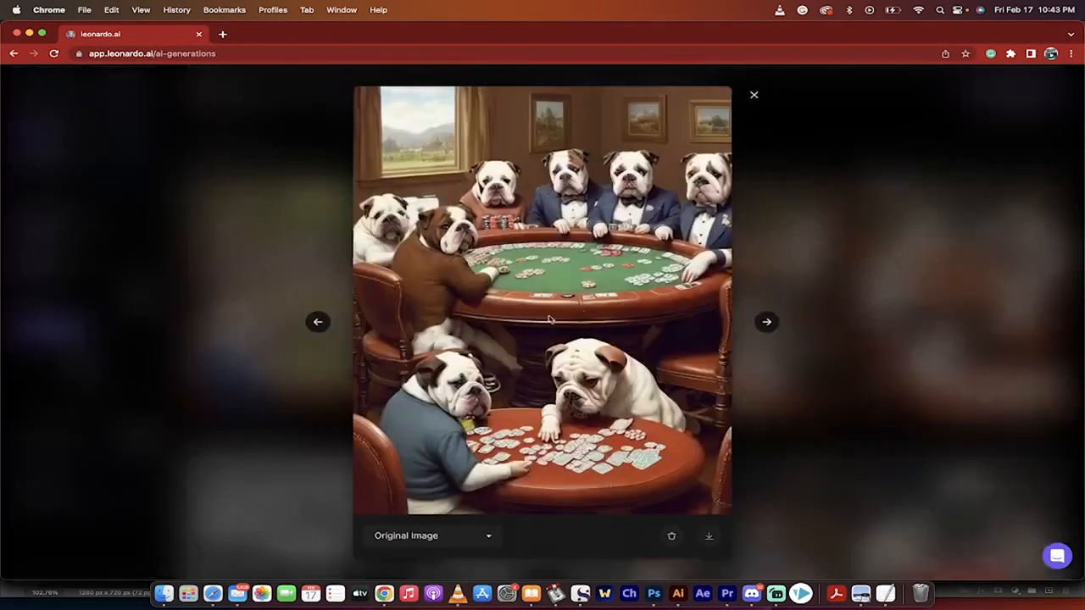
{"action": "left_click", "coordinate": [838, 249]}
{"action": "left_click", "coordinate": [697, 247]}
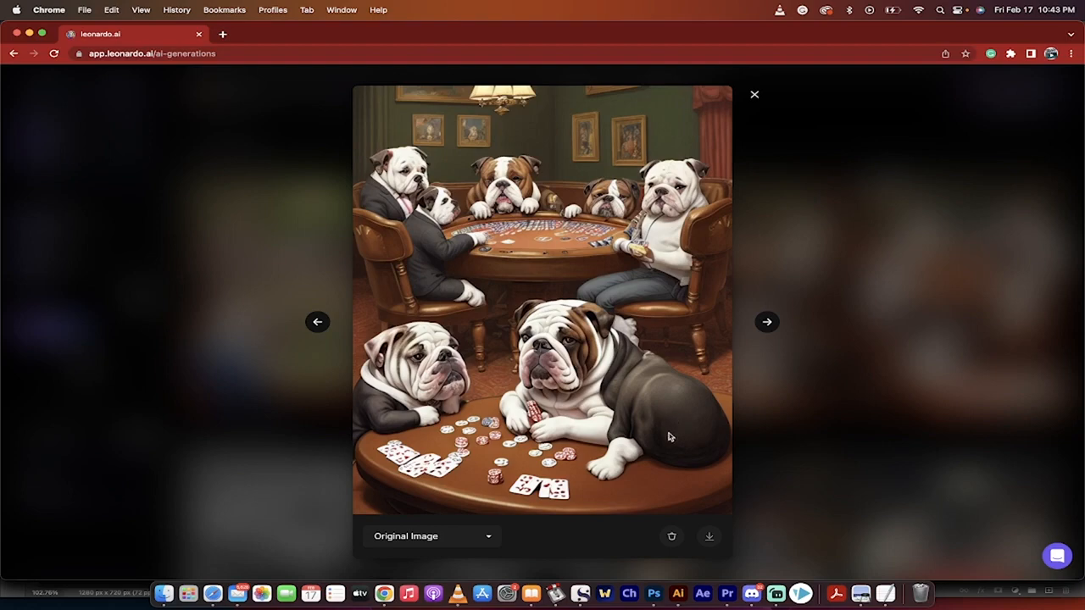
{"action": "left_click", "coordinate": [770, 360]}
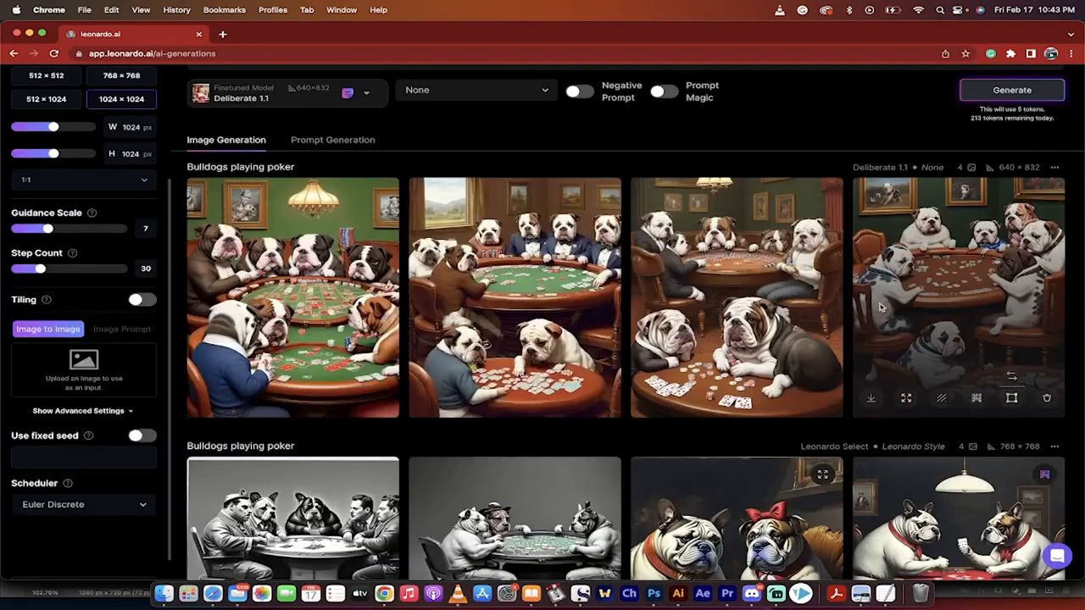
- Inspect the fourth Deliberate 1.1 bulldog image at full size and upscale it
{"action": "left_click", "coordinate": [961, 237]}
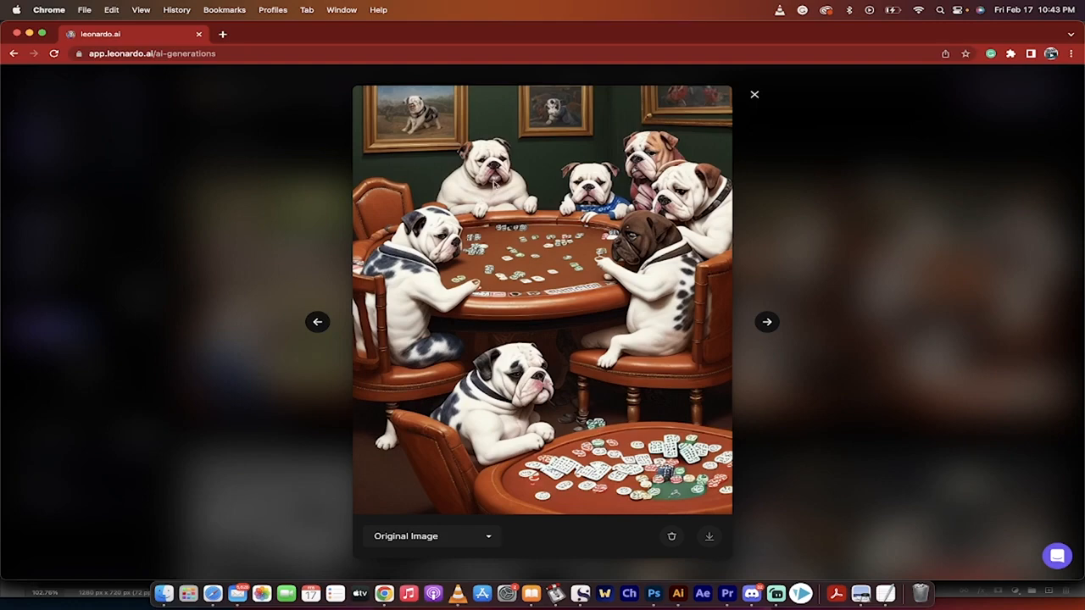
{"action": "left_click", "coordinate": [811, 247]}
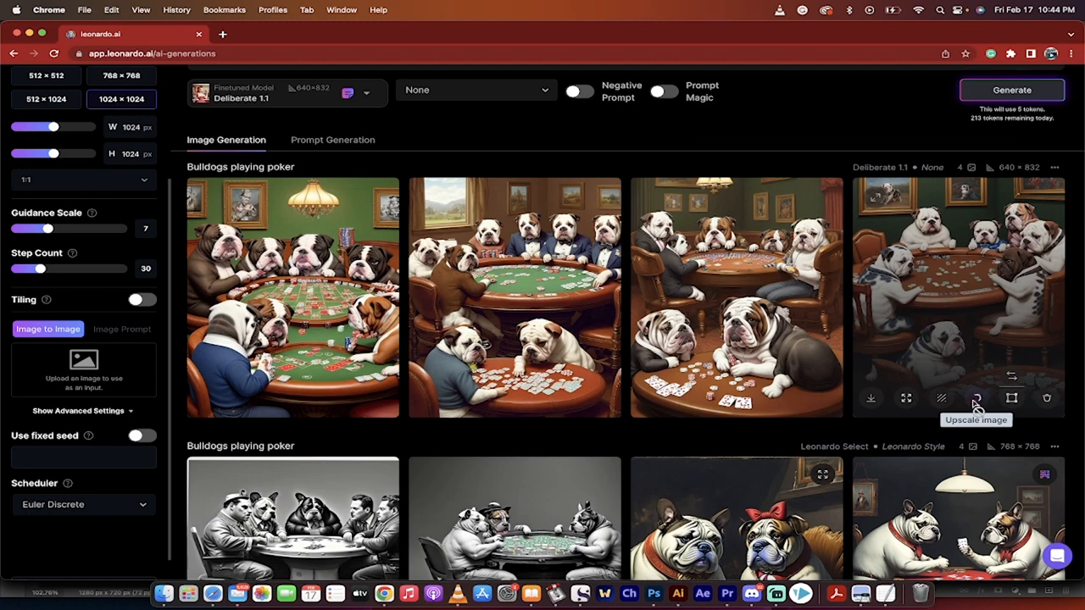
{"action": "left_click", "coordinate": [976, 401]}
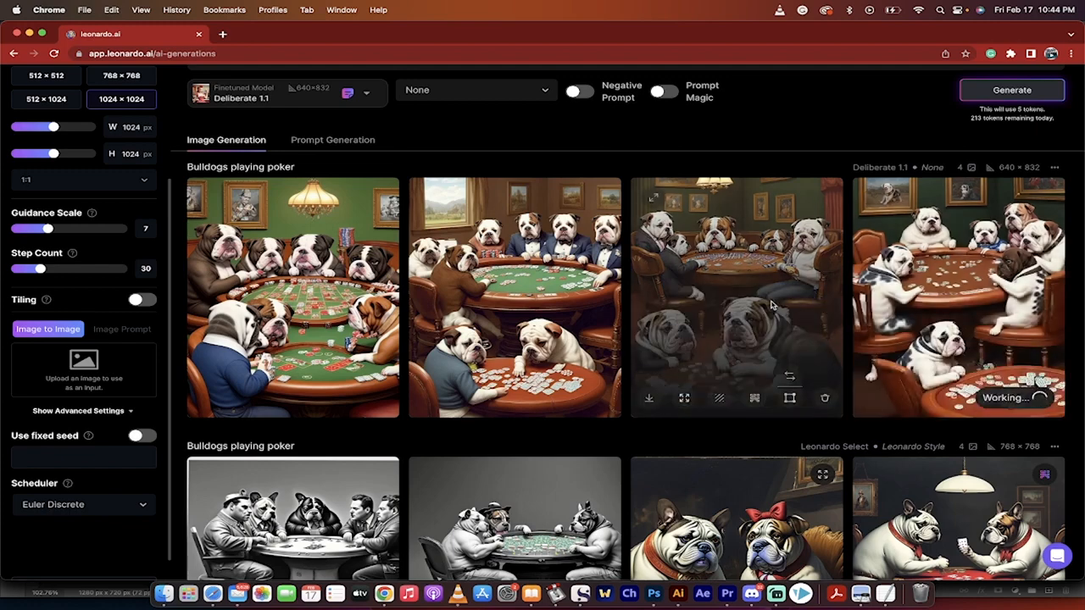
- Inspect the second Deliberate 1.1 bulldog image at full size and unzoom it
{"action": "left_click", "coordinate": [564, 294]}
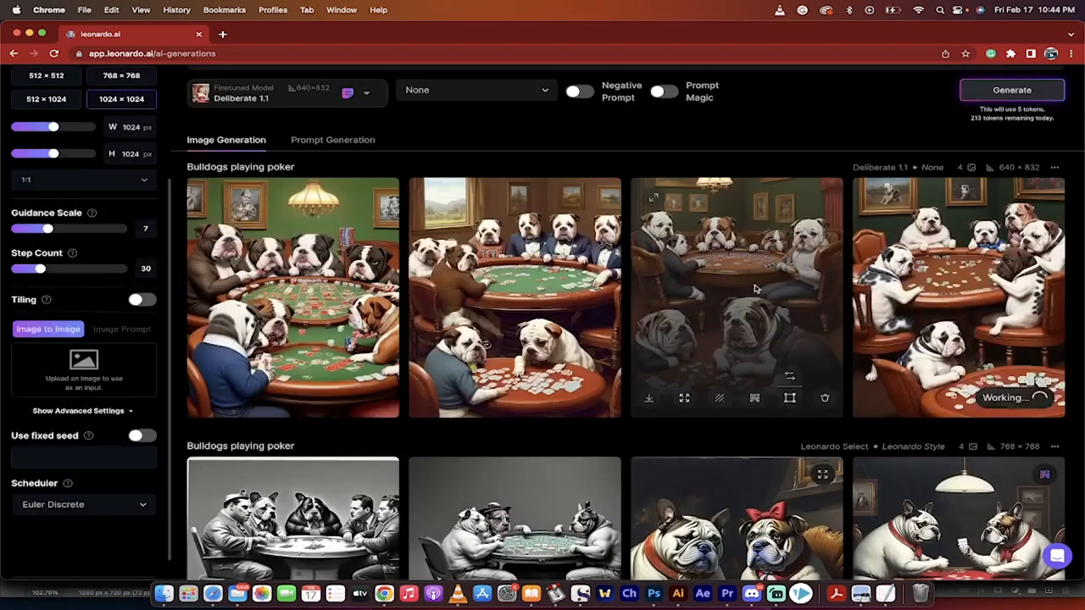
{"action": "left_click", "coordinate": [814, 279]}
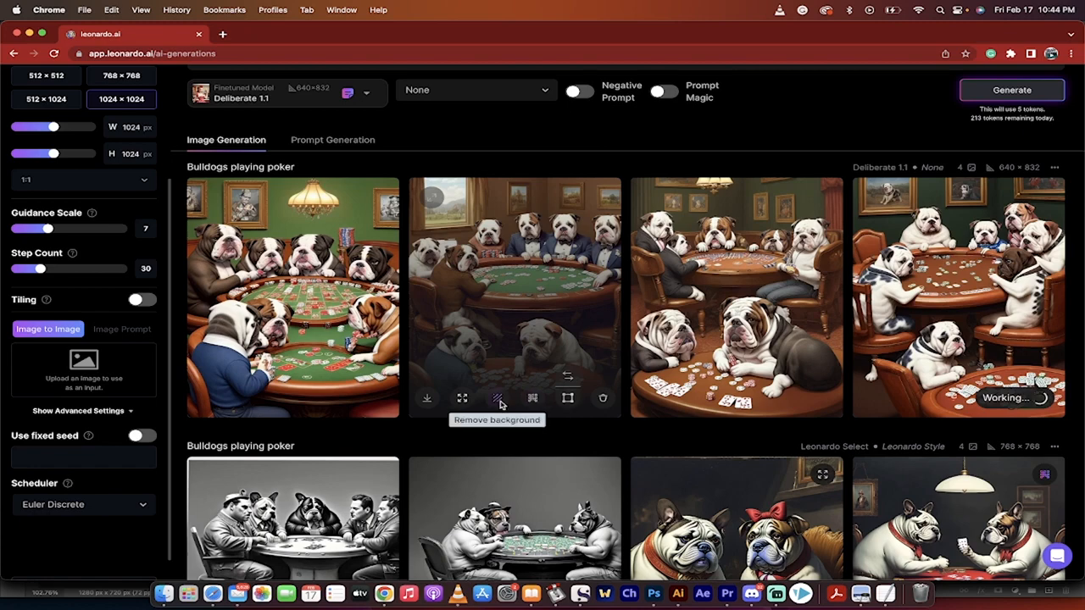
{"action": "left_click", "coordinate": [463, 400]}
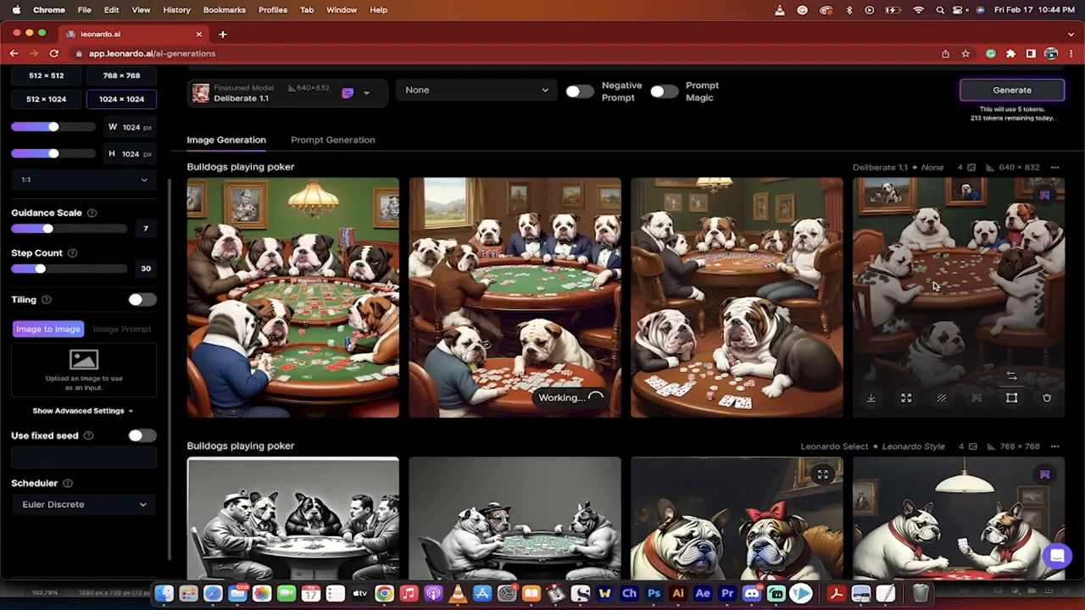
- Compare the upscaled version of the fourth bulldog image with its original version
{"action": "left_click", "coordinate": [935, 287]}
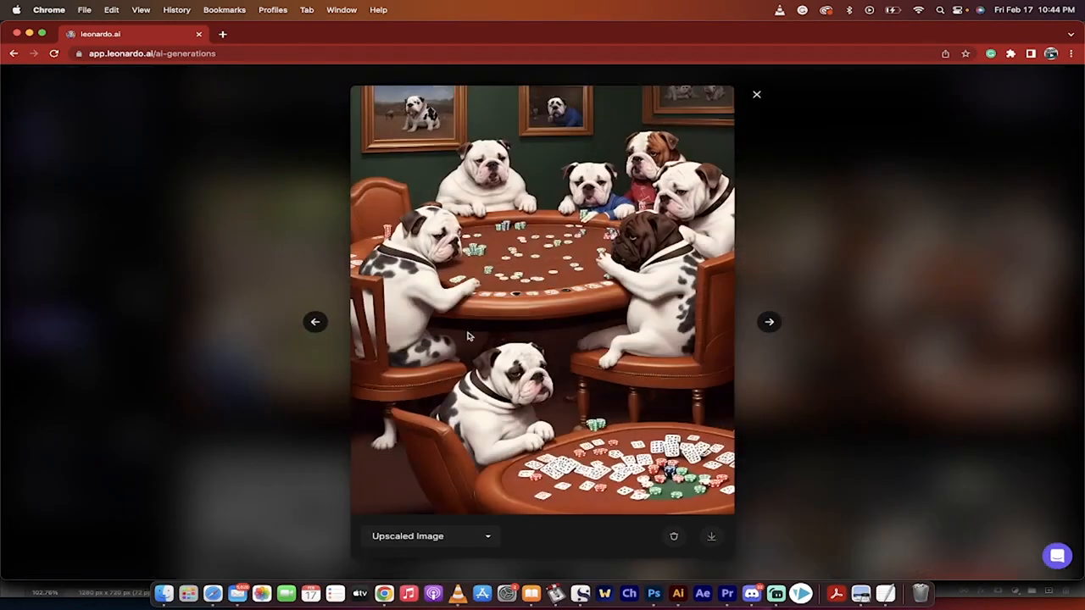
{"action": "left_click", "coordinate": [433, 537]}
{"action": "left_click", "coordinate": [426, 525]}
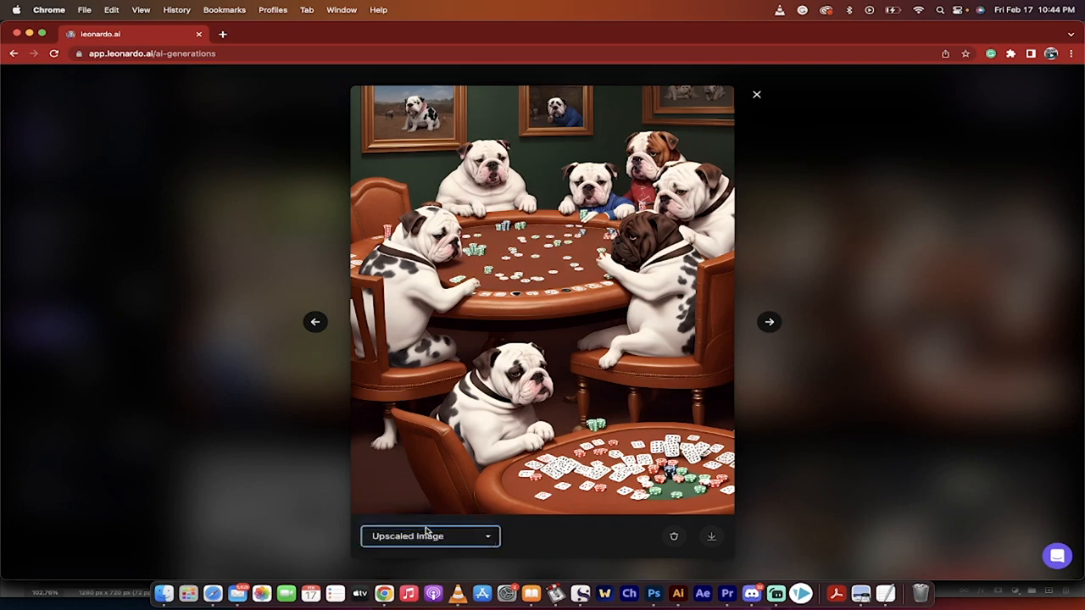
{"action": "left_click", "coordinate": [426, 536]}
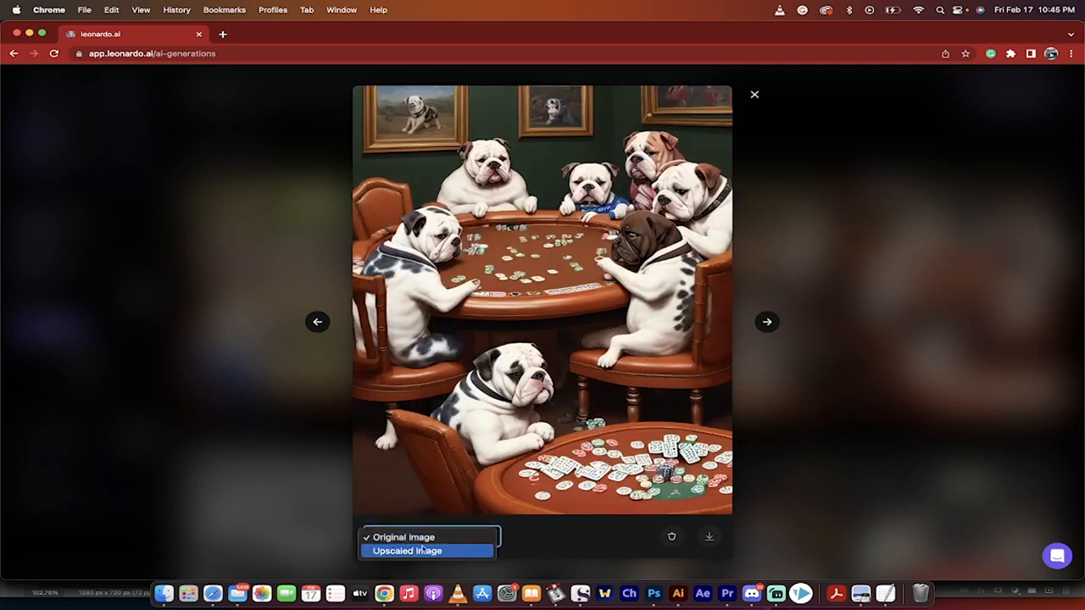
{"action": "left_click", "coordinate": [422, 550]}
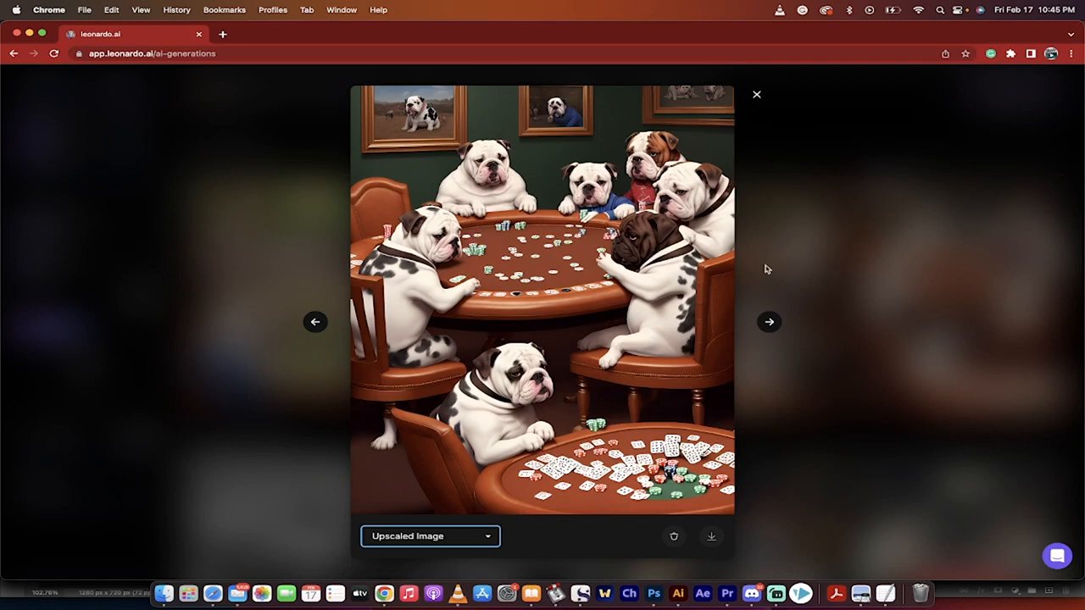
- Download the upscaled fourth bulldog image and save it to the computer under its default file name
{"action": "left_click", "coordinate": [711, 536]}
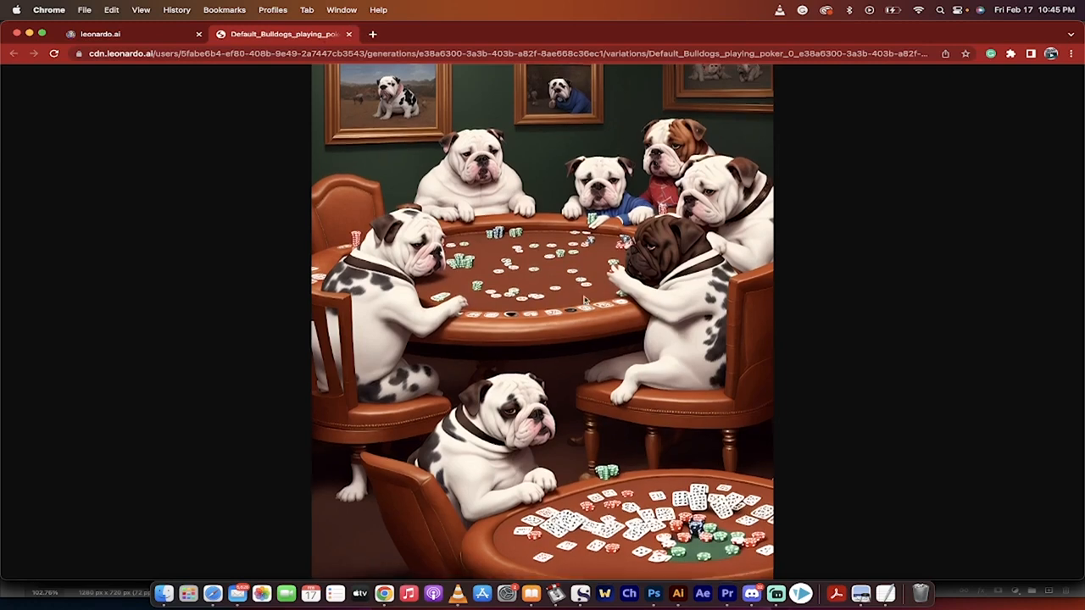
{"action": "right_click", "coordinate": [588, 297]}
{"action": "left_click", "coordinate": [607, 316]}
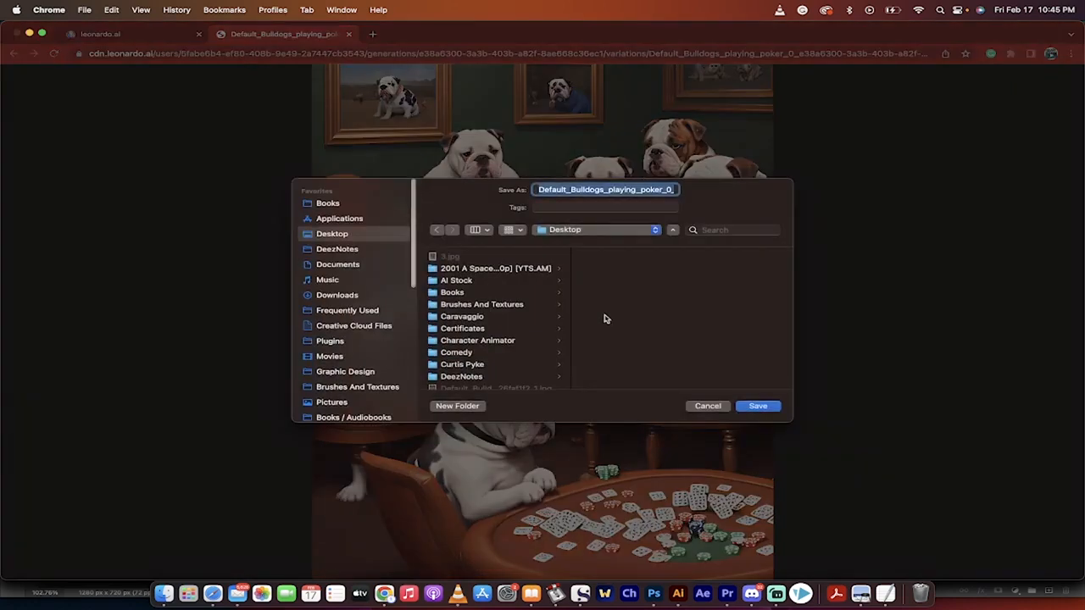
{"action": "scroll", "coordinate": [334, 352], "scroll_direction": "down", "scroll_amount": 3}
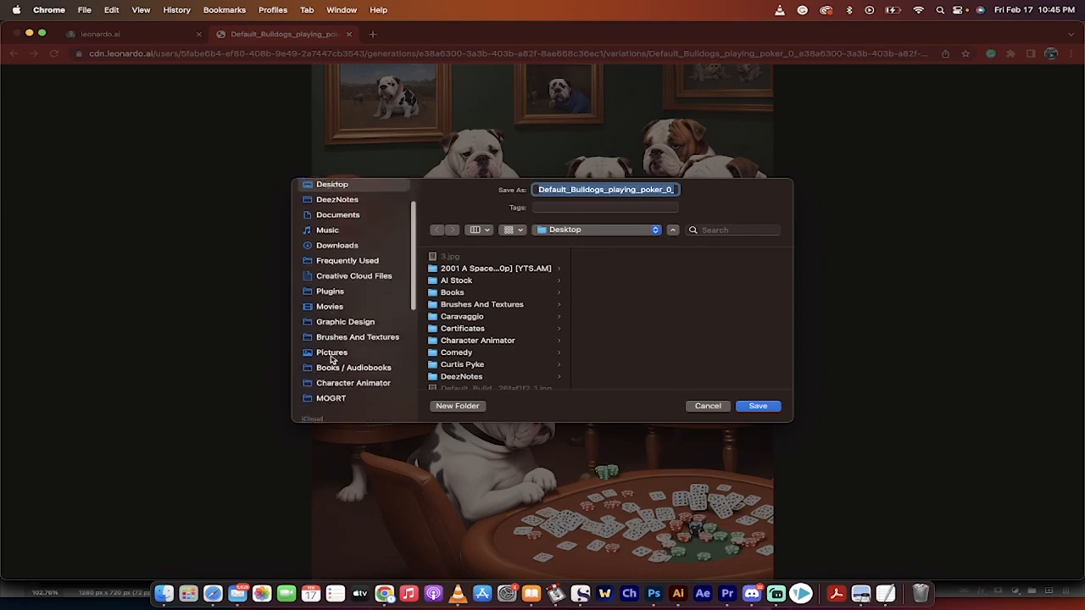
{"action": "left_click", "coordinate": [336, 345]}
{"action": "left_click", "coordinate": [758, 406]}
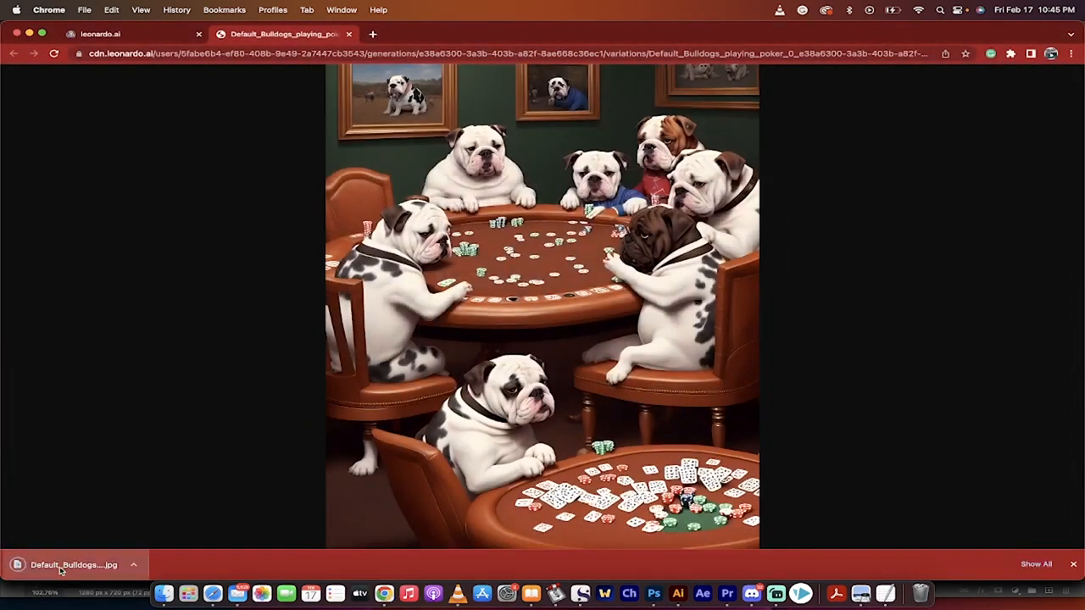
- Check the downloaded bulldog image in Preview, and return to the generated images by closing the image's browser tab
{"action": "left_click", "coordinate": [59, 566]}
{"action": "left_click", "coordinate": [19, 37]}
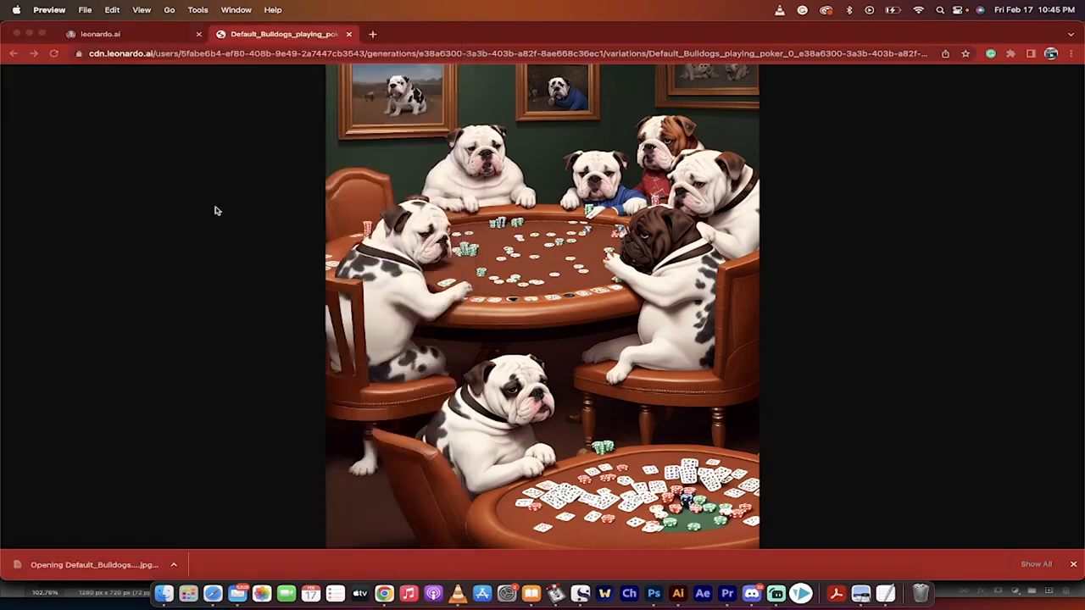
{"action": "left_click", "coordinate": [348, 34]}
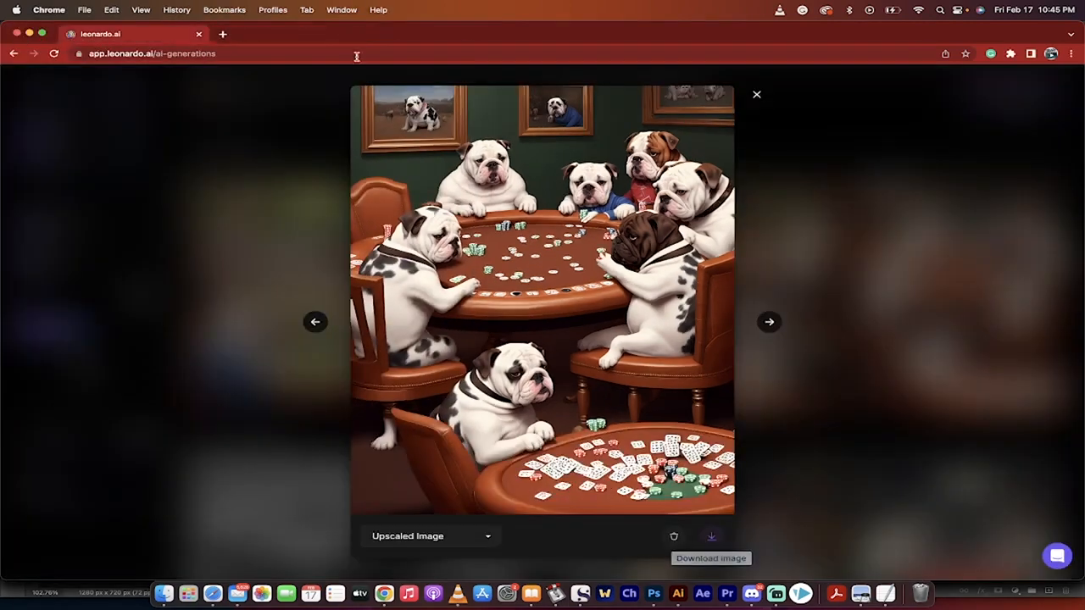
{"action": "left_click", "coordinate": [262, 268]}
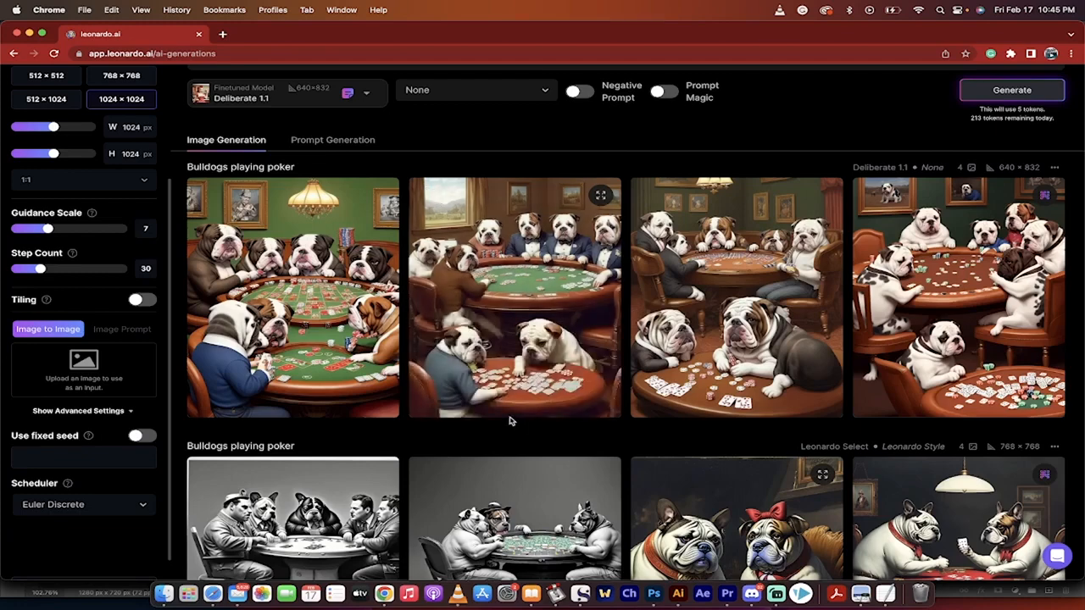
- Compare the unzoomed version of the second bulldog image with its original version
{"action": "left_click", "coordinate": [463, 402]}
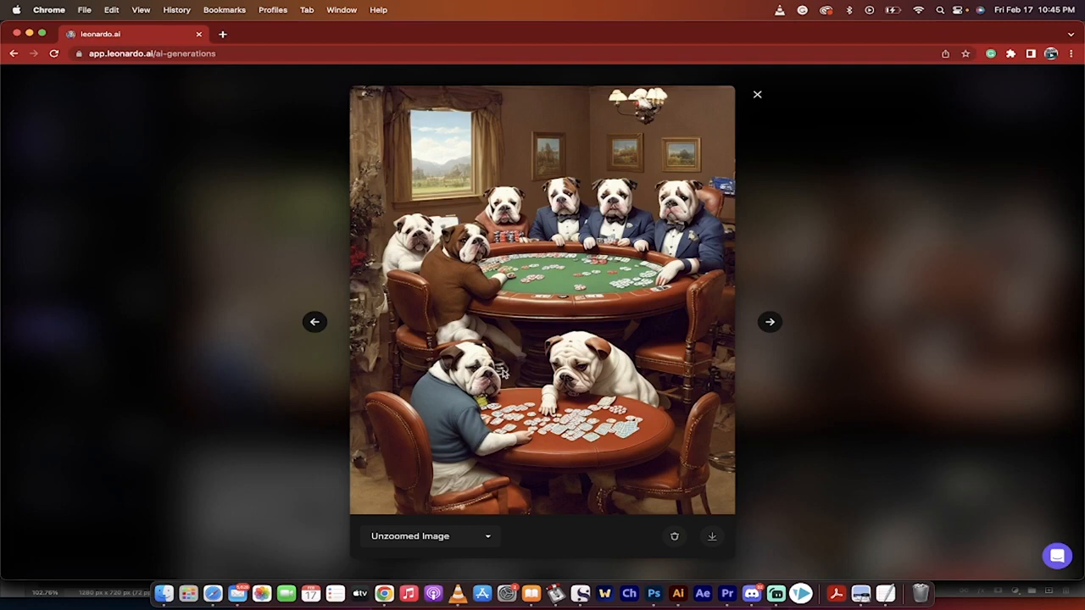
{"action": "left_click", "coordinate": [418, 542]}
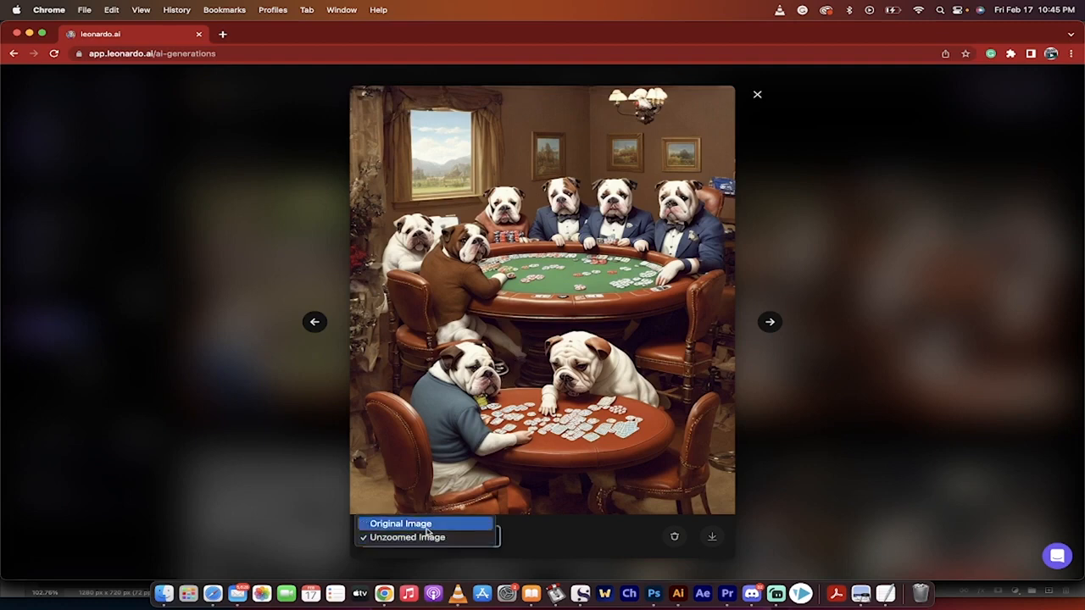
{"action": "left_click", "coordinate": [427, 525]}
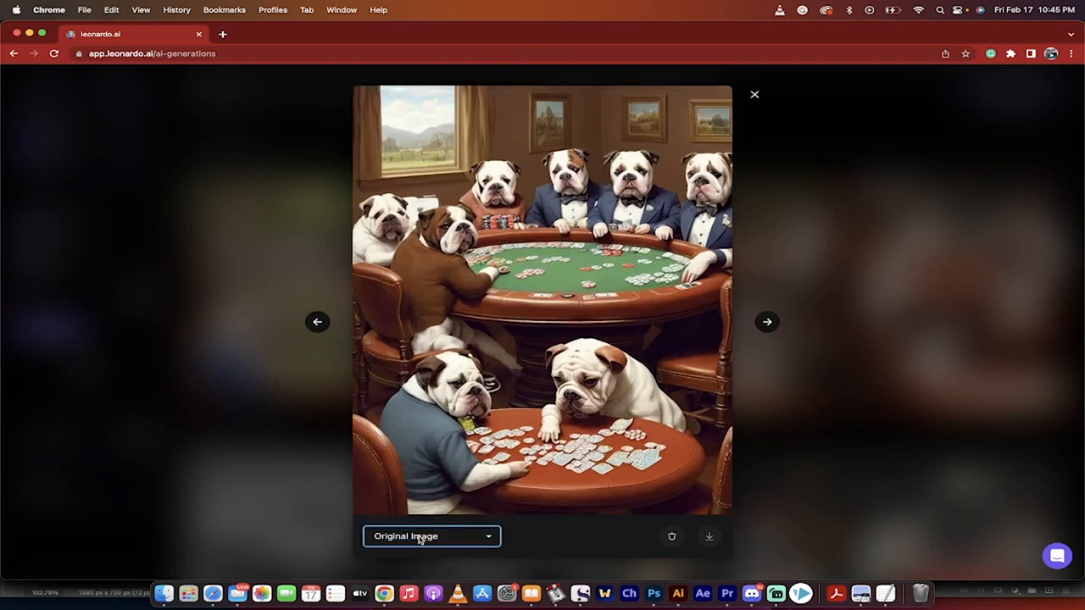
{"action": "left_click", "coordinate": [420, 540]}
{"action": "left_click", "coordinate": [417, 556]}
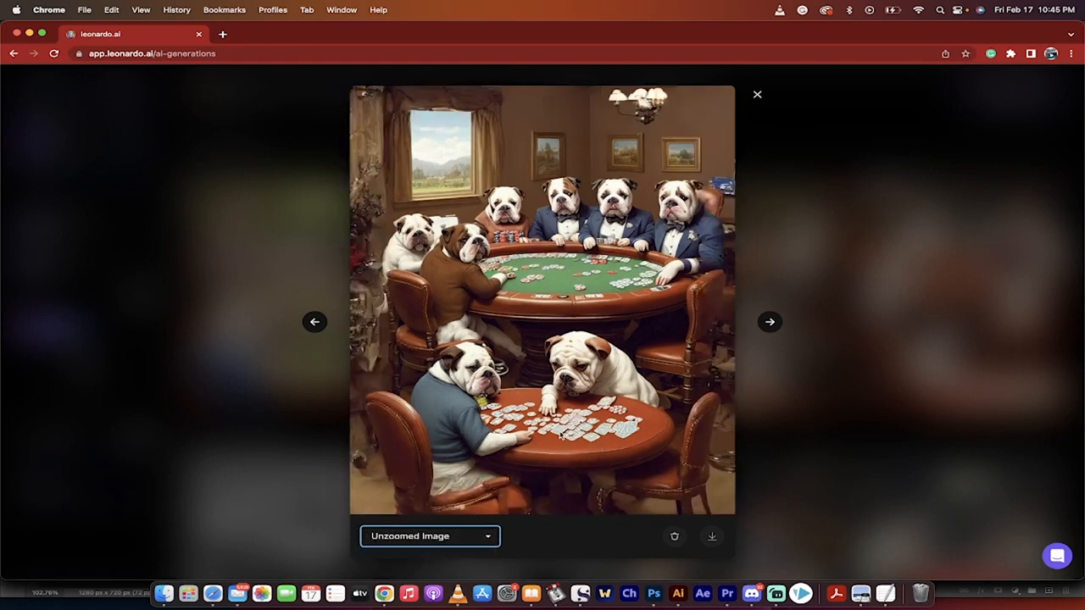
{"action": "left_click", "coordinate": [852, 419]}
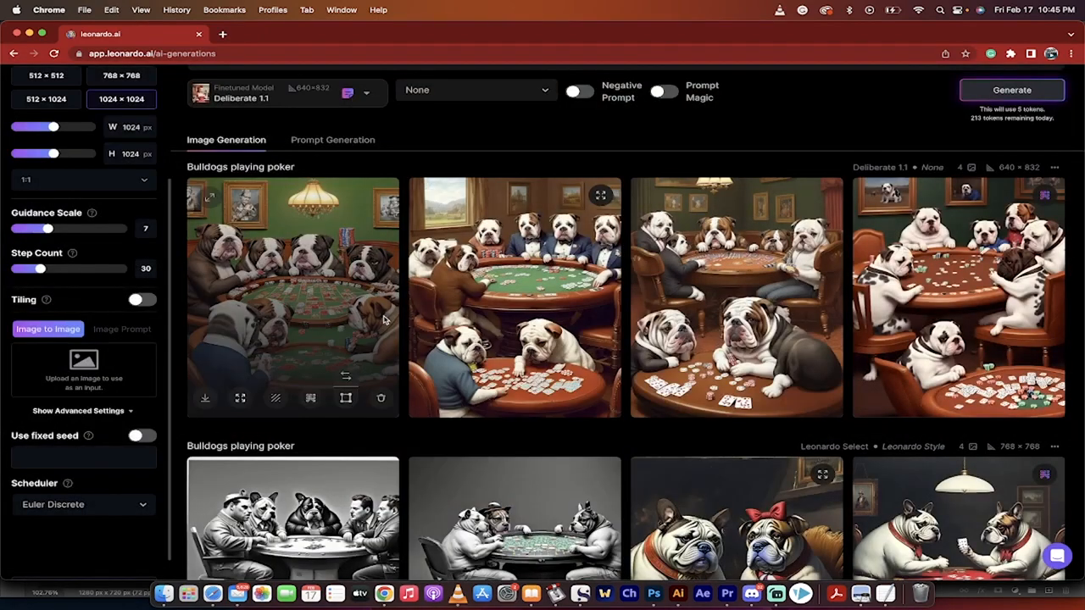
{"action": "scroll", "coordinate": [424, 339], "scroll_direction": "up", "scroll_amount": 2}
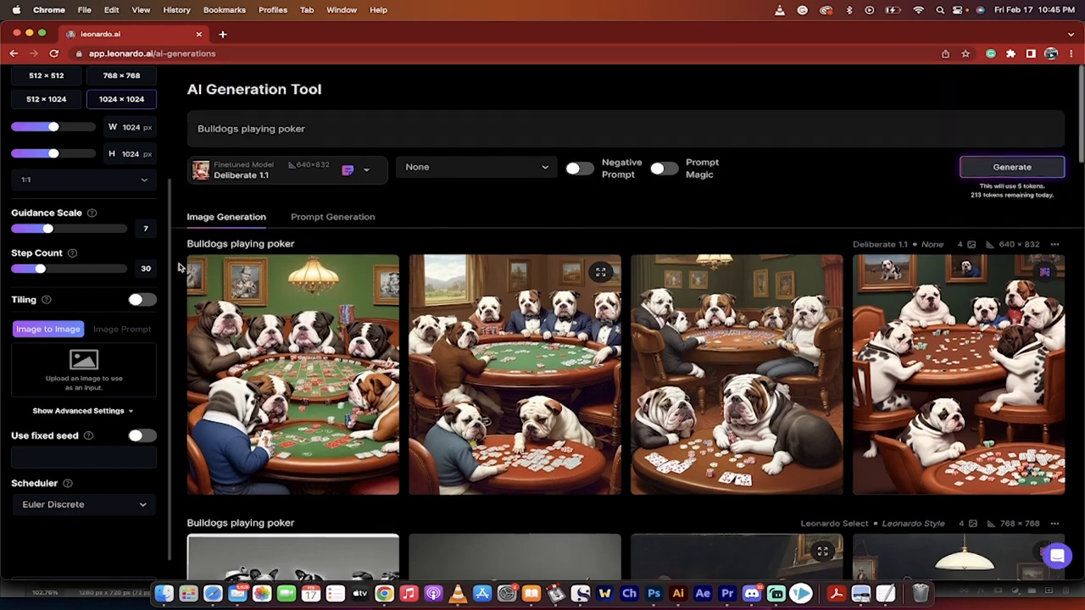
{"action": "scroll", "coordinate": [442, 351], "scroll_direction": "down", "scroll_amount": 3}
{"action": "scroll", "coordinate": [443, 351], "scroll_direction": "up", "scroll_amount": 3}
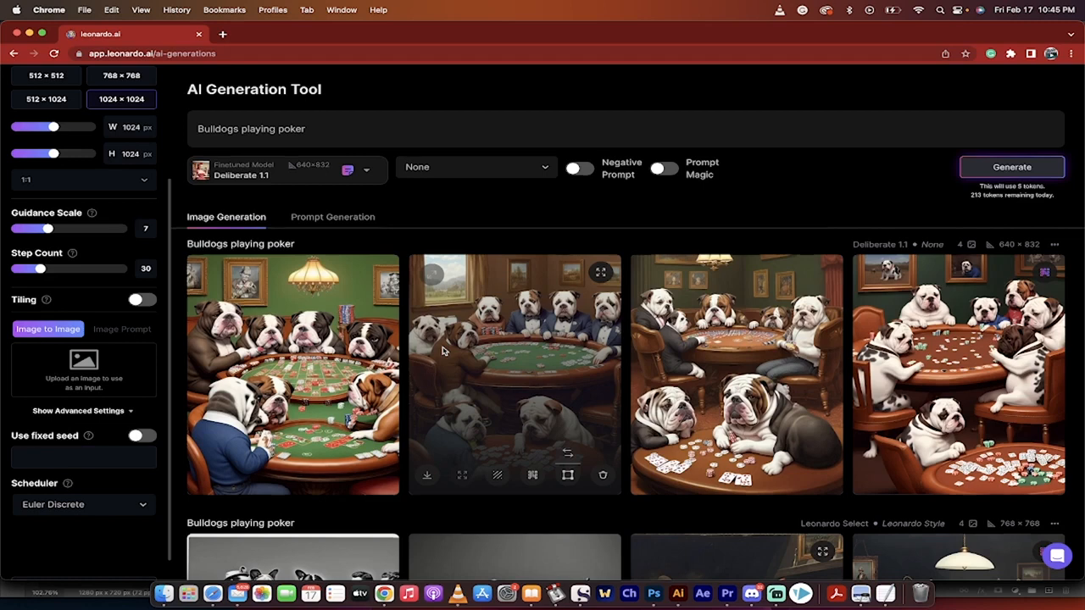
{"action": "scroll", "coordinate": [106, 102], "scroll_direction": "up", "scroll_amount": 4}
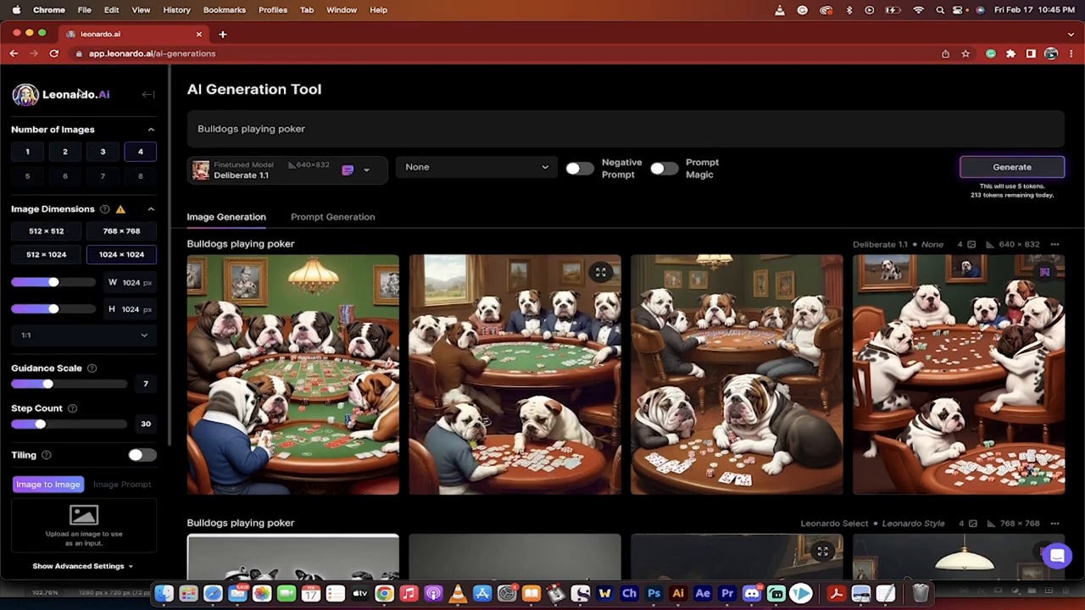
- Return to the Home page and browse the trending images under Recent Creations
{"action": "left_click", "coordinate": [148, 98]}
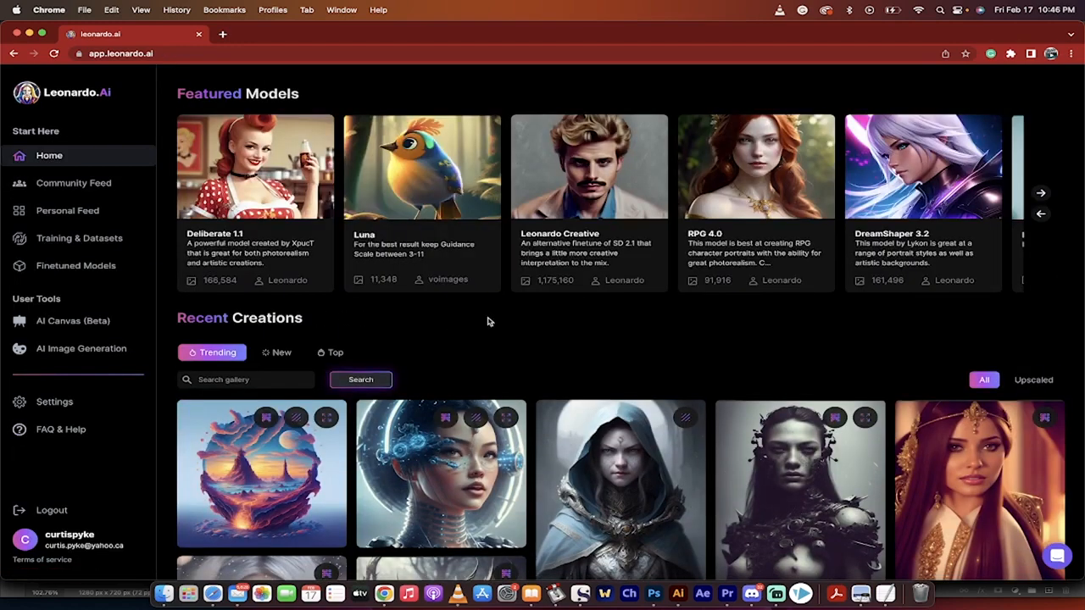
{"action": "scroll", "coordinate": [487, 322], "scroll_direction": "down", "scroll_amount": 3}
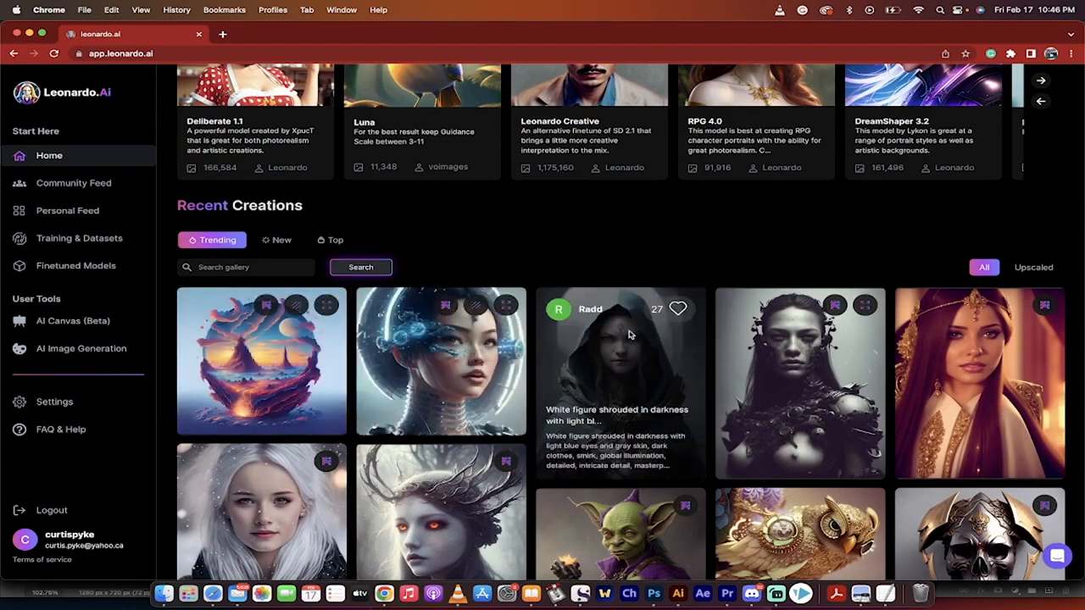
{"action": "scroll", "coordinate": [629, 335], "scroll_direction": "down", "scroll_amount": 4}
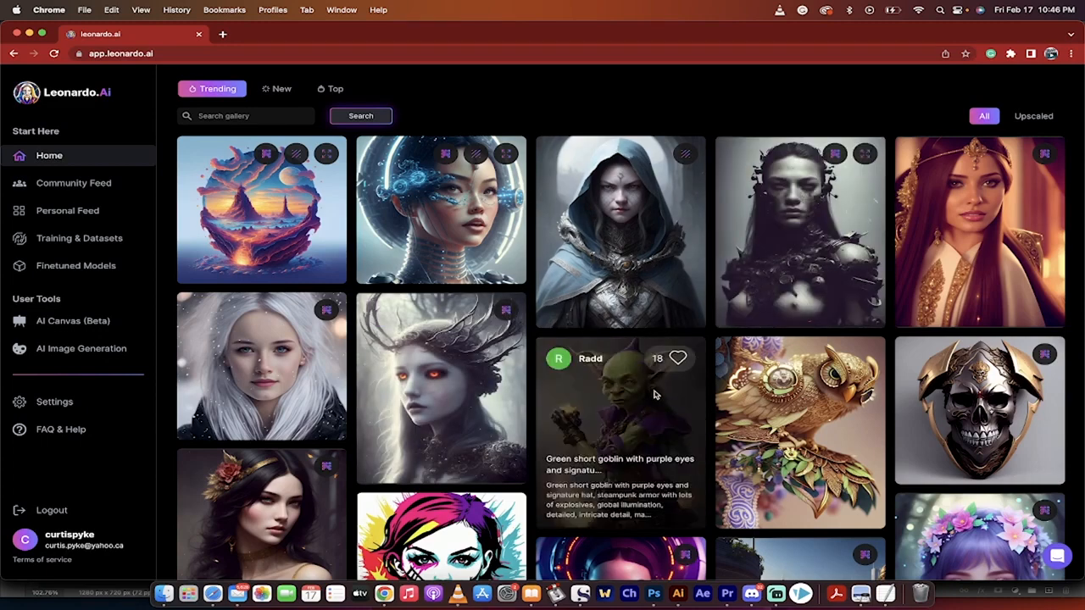
{"action": "scroll", "coordinate": [654, 394], "scroll_direction": "down", "scroll_amount": 6}
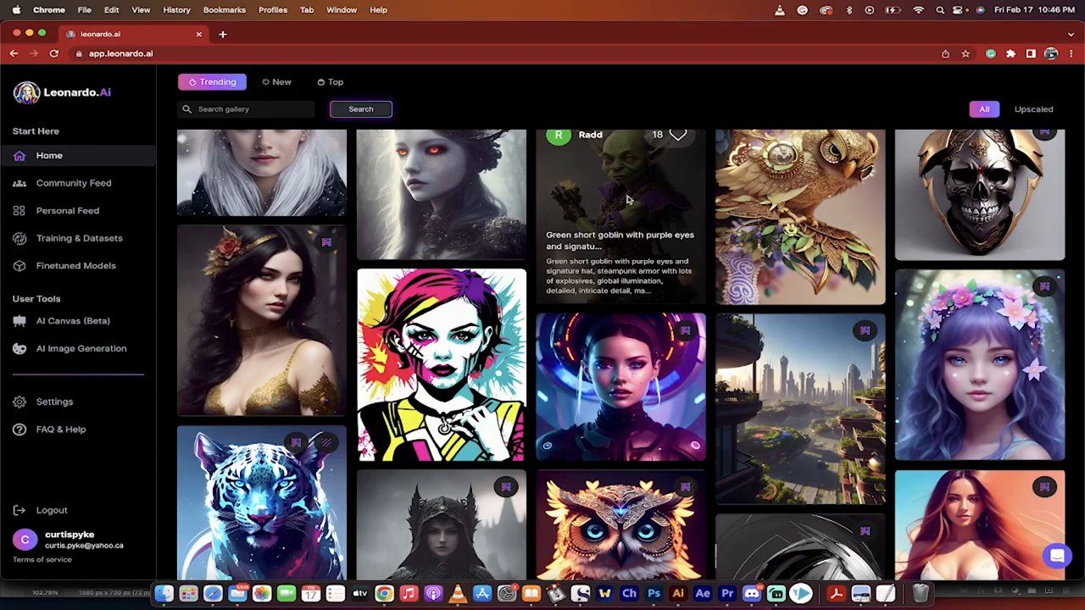
- Open the green goblin image and examine its prompt details, negative prompt and generation settings
{"action": "left_click", "coordinate": [629, 199]}
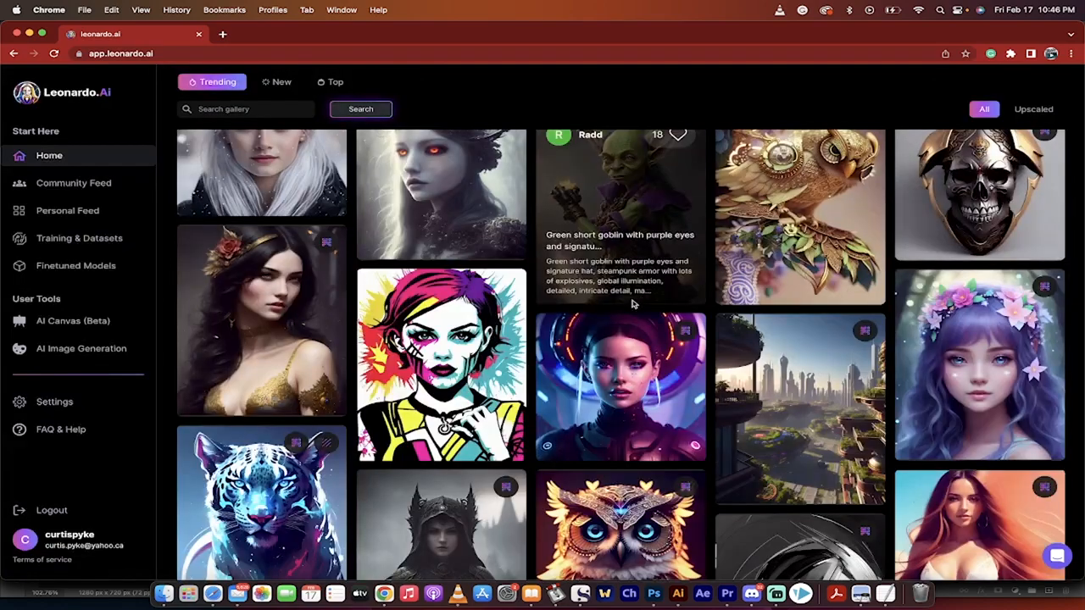
{"action": "left_click", "coordinate": [625, 283]}
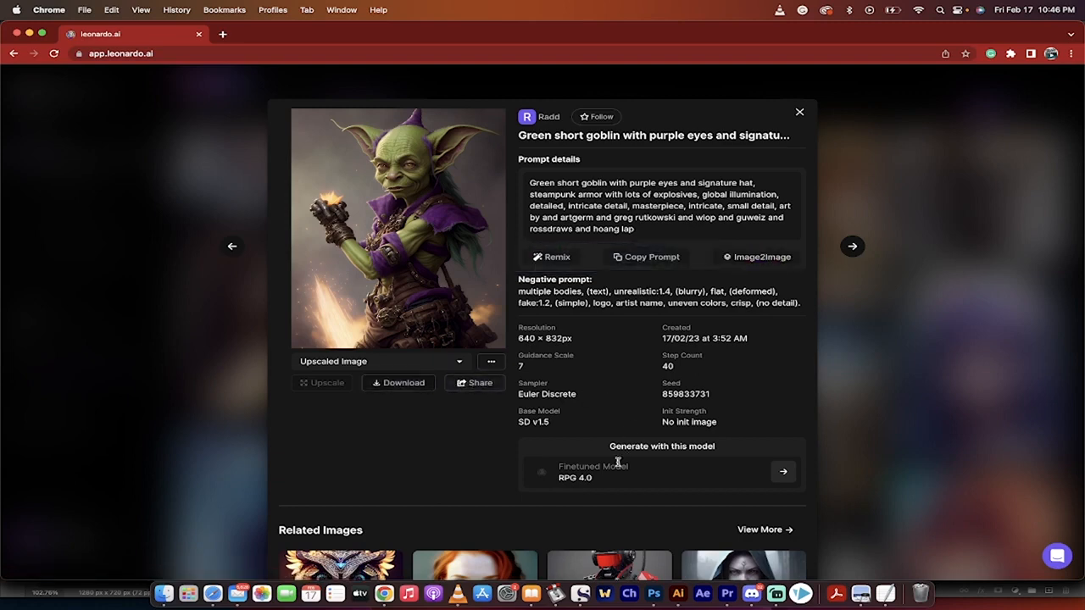
{"action": "scroll", "coordinate": [629, 476], "scroll_direction": "down", "scroll_amount": 1}
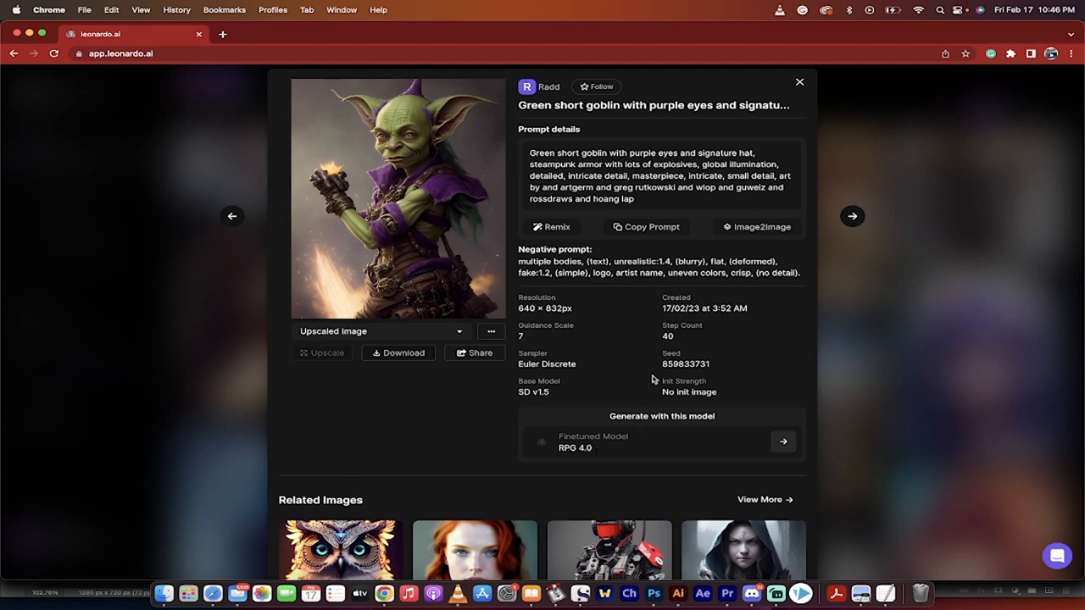
{"action": "scroll", "coordinate": [660, 357], "scroll_direction": "up", "scroll_amount": 1}
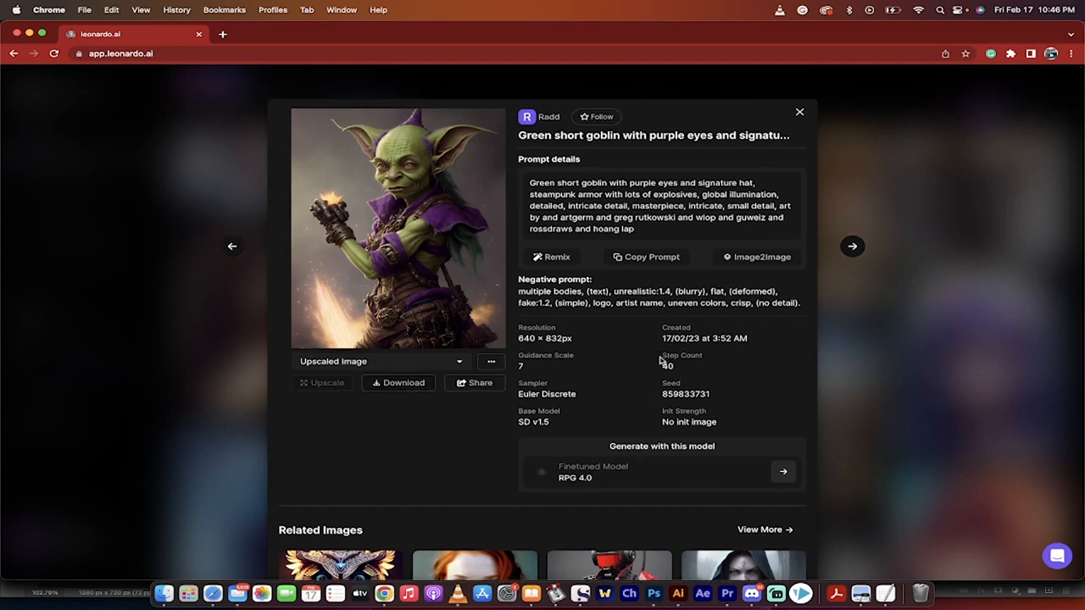
{"action": "scroll", "coordinate": [660, 361], "scroll_direction": "down", "scroll_amount": 5}
{"action": "scroll", "coordinate": [646, 356], "scroll_direction": "up", "scroll_amount": 4}
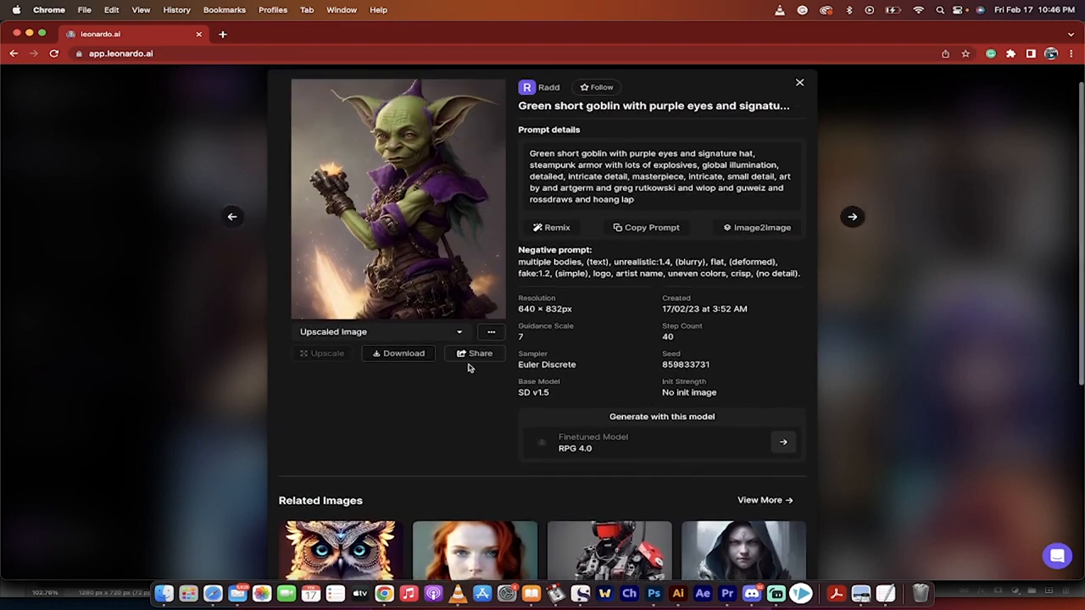
- Check which additional editing options the goblin image offers, and close its details
{"action": "left_click", "coordinate": [492, 333]}
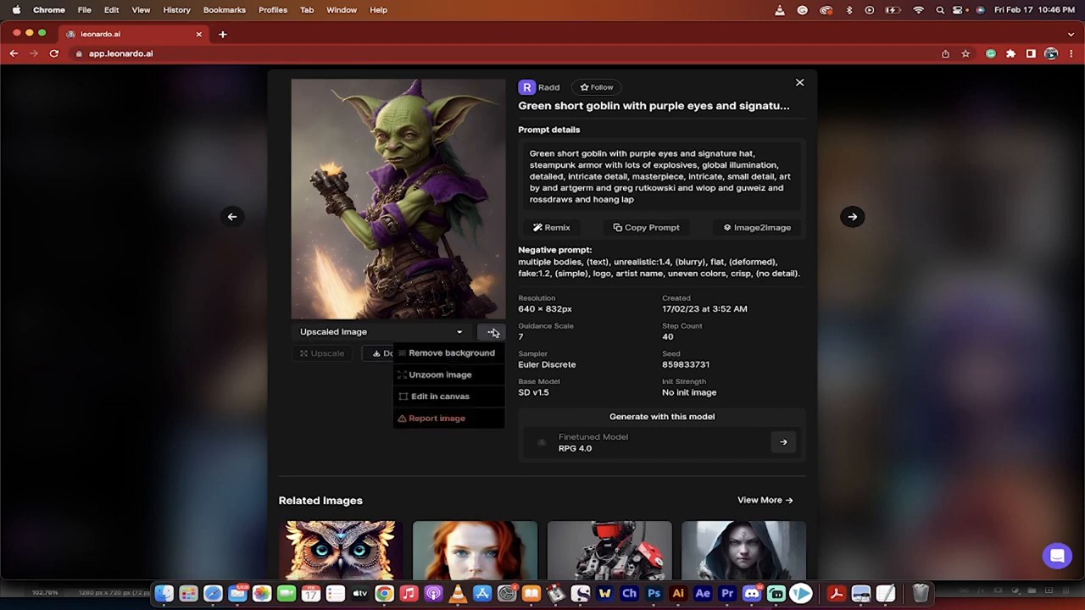
{"action": "left_click", "coordinate": [643, 330]}
{"action": "scroll", "coordinate": [642, 331], "scroll_direction": "up", "scroll_amount": 1}
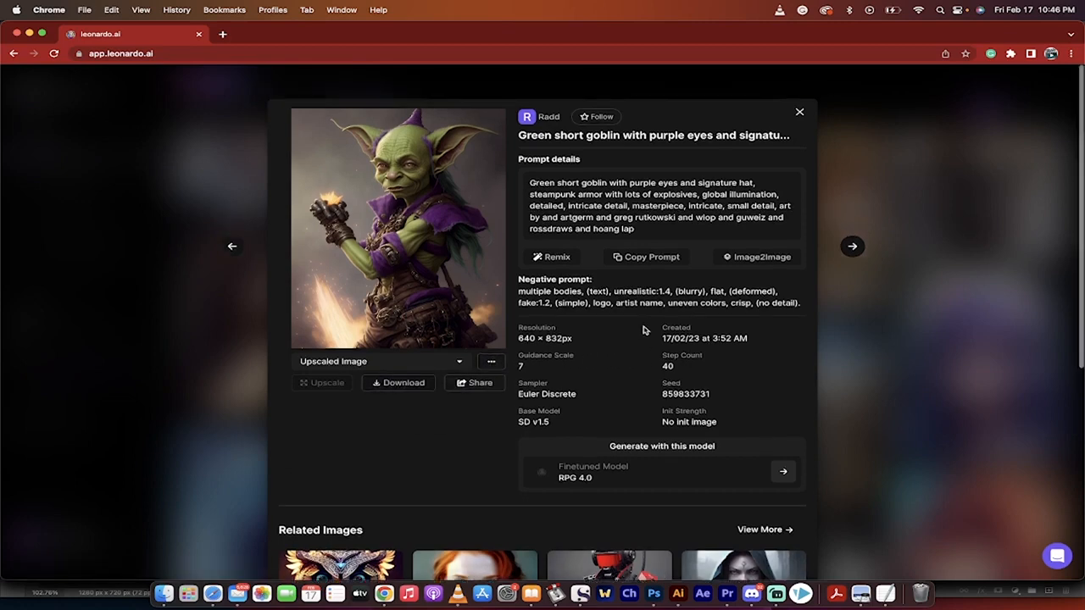
{"action": "left_click", "coordinate": [799, 112]}
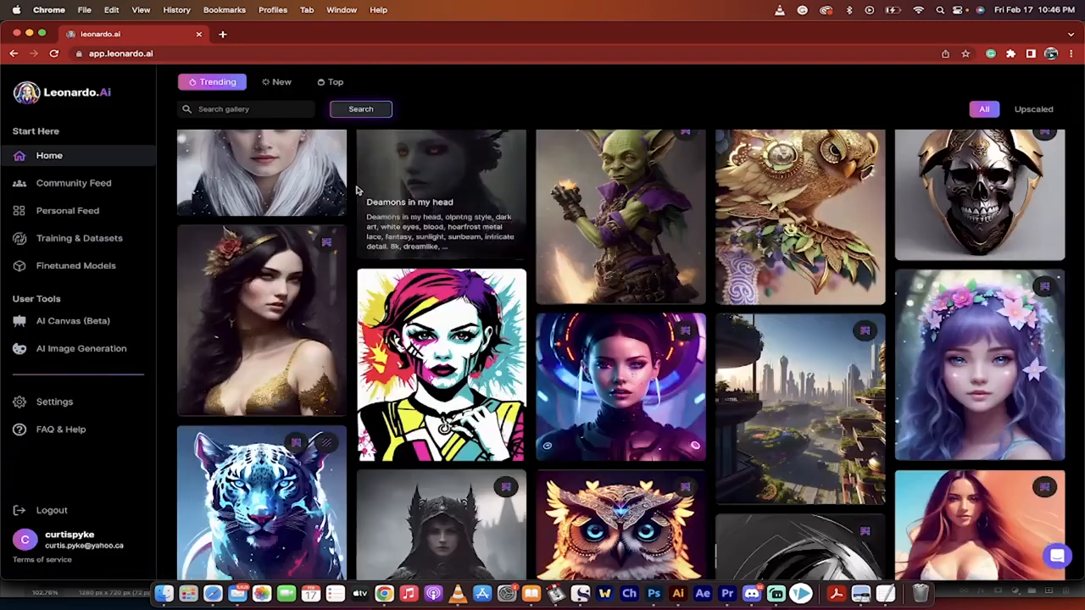
- View your own generated images in the Personal Feed
{"action": "scroll", "coordinate": [358, 188], "scroll_direction": "up", "scroll_amount": 10}
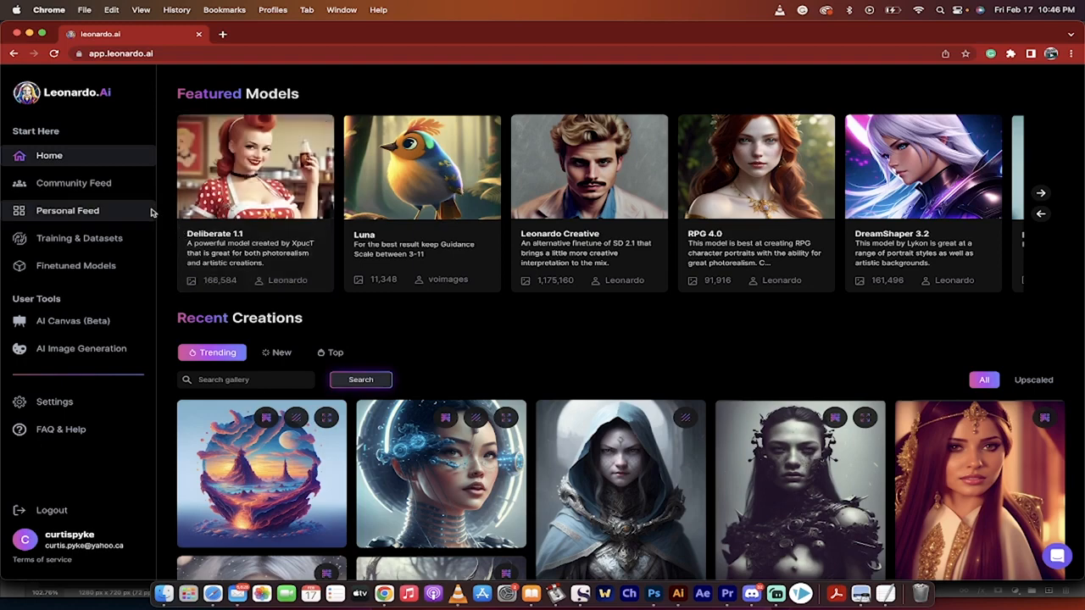
{"action": "left_click", "coordinate": [76, 212]}
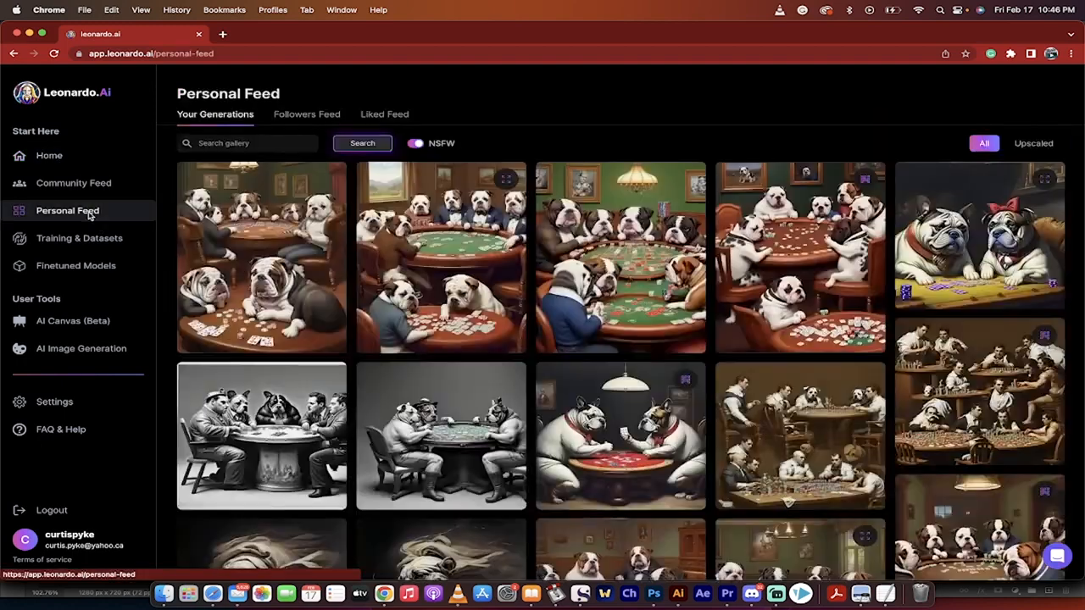
- Create a dataset in Training & Datasets with "New" as both its name and its description
{"action": "left_click", "coordinate": [85, 242]}
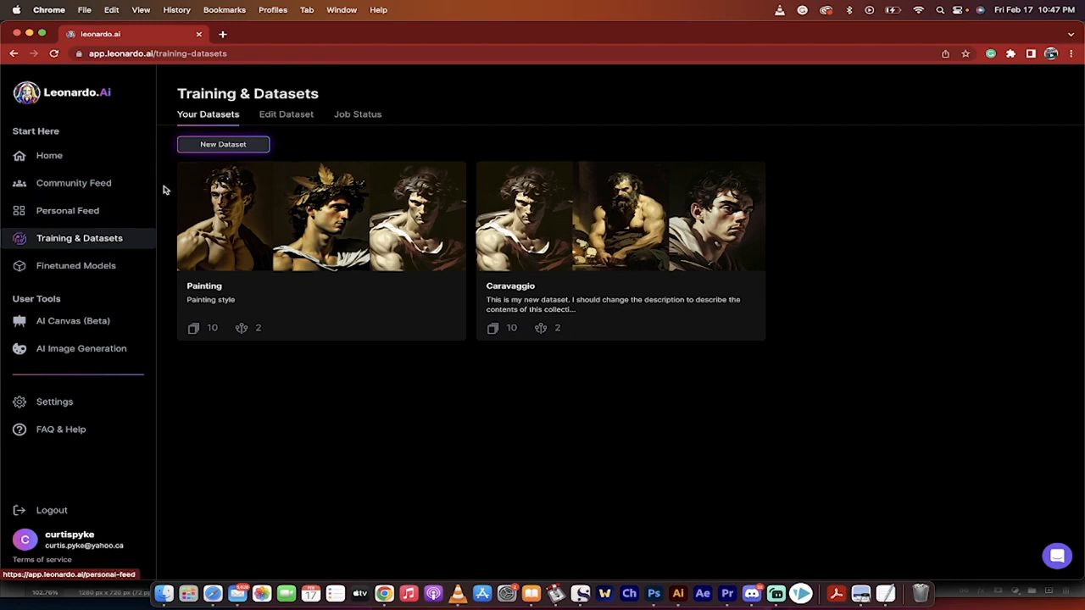
{"action": "left_click", "coordinate": [207, 146]}
{"action": "left_click", "coordinate": [490, 167]}
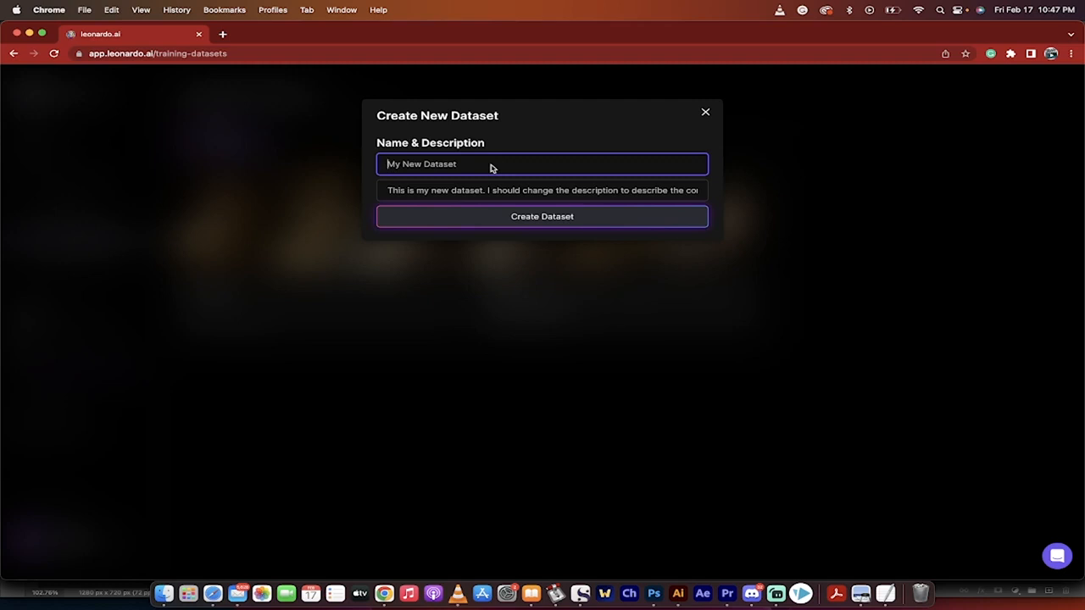
{"action": "type", "text": "Nefw"}
{"action": "key", "text": "Tab"}
{"action": "type", "text": "New"}
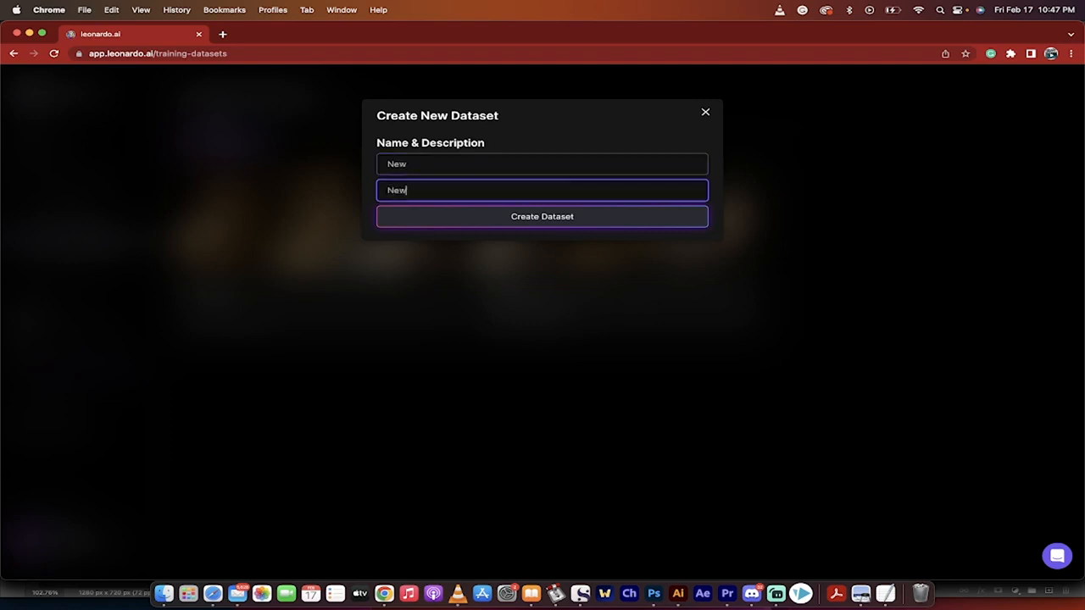
{"action": "left_click", "coordinate": [476, 217]}
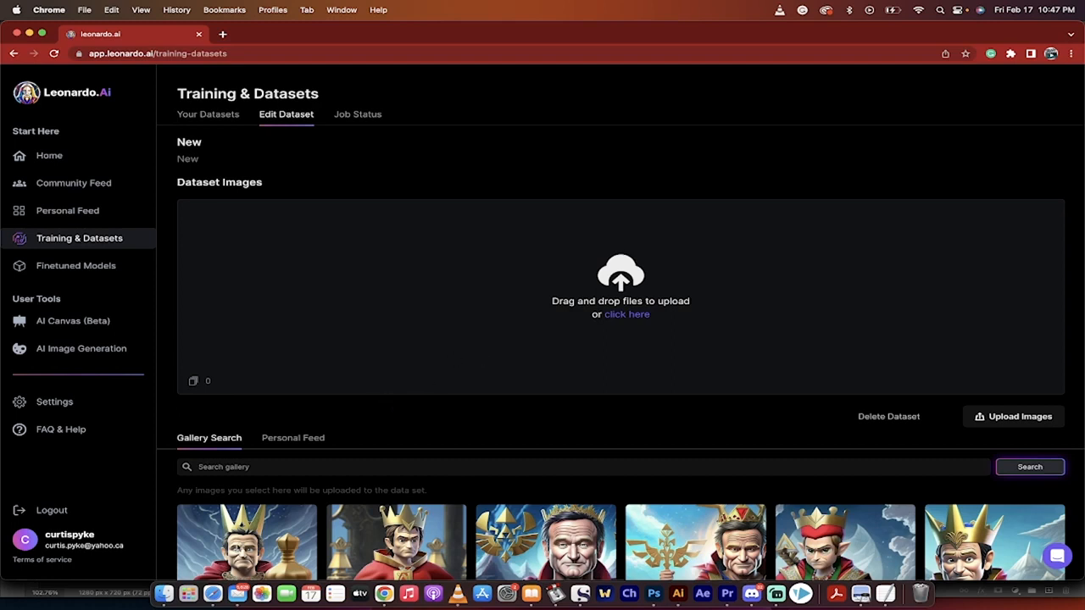
- Upload all the PNG images from the Caravaggio folder in Finder to the new dataset
{"action": "left_click", "coordinate": [164, 593]}
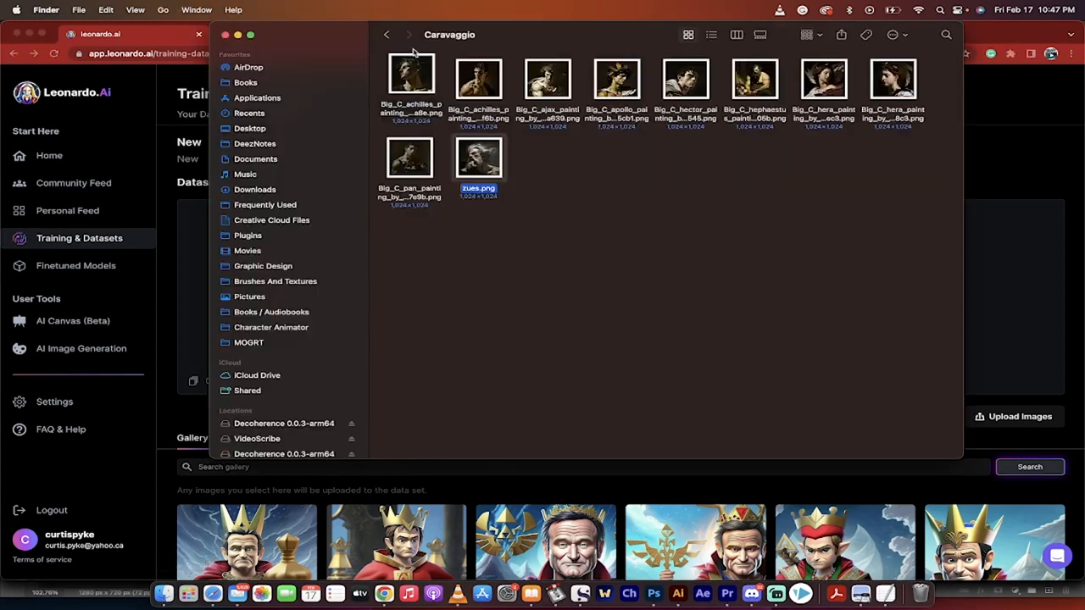
{"action": "left_click_drag", "start_coordinate": [380, 59], "coordinate": [932, 262]}
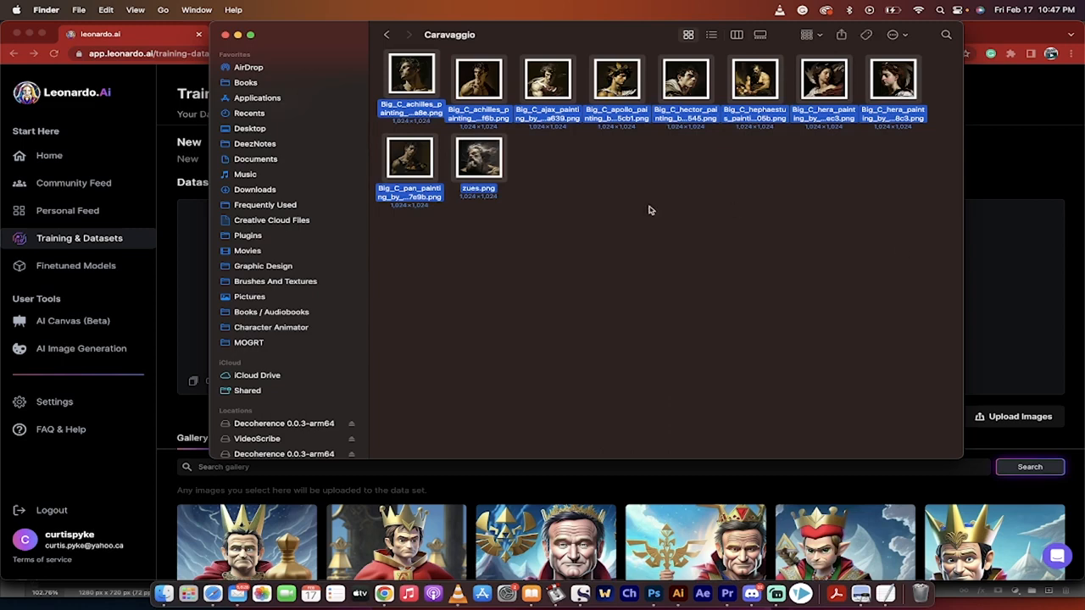
{"action": "left_click_drag", "start_coordinate": [477, 169], "coordinate": [579, 358]}
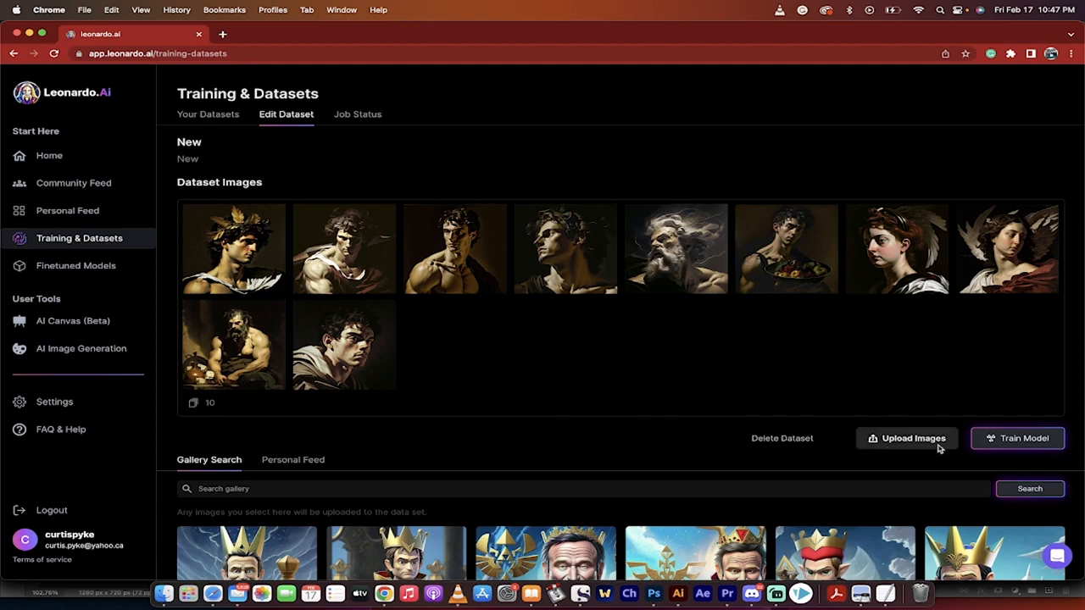
- Start training a model on the dataset with "new" as model name, description and instance prompt, and acknowledge the training notice
{"action": "left_click", "coordinate": [1001, 440]}
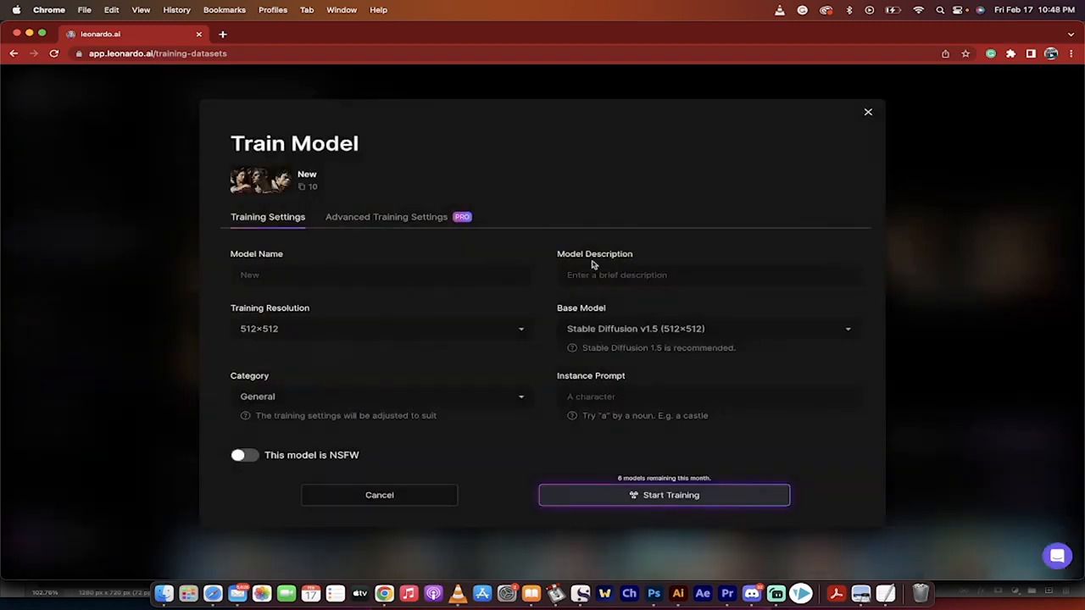
{"action": "left_click", "coordinate": [364, 279]}
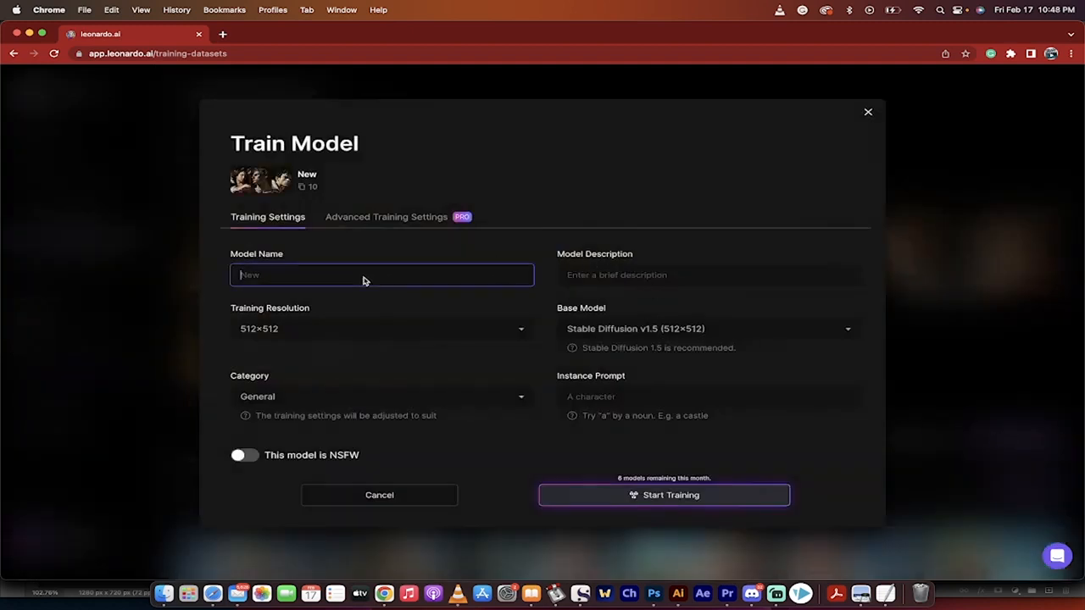
{"action": "type", "text": "new"}
{"action": "key", "text": "Tab"}
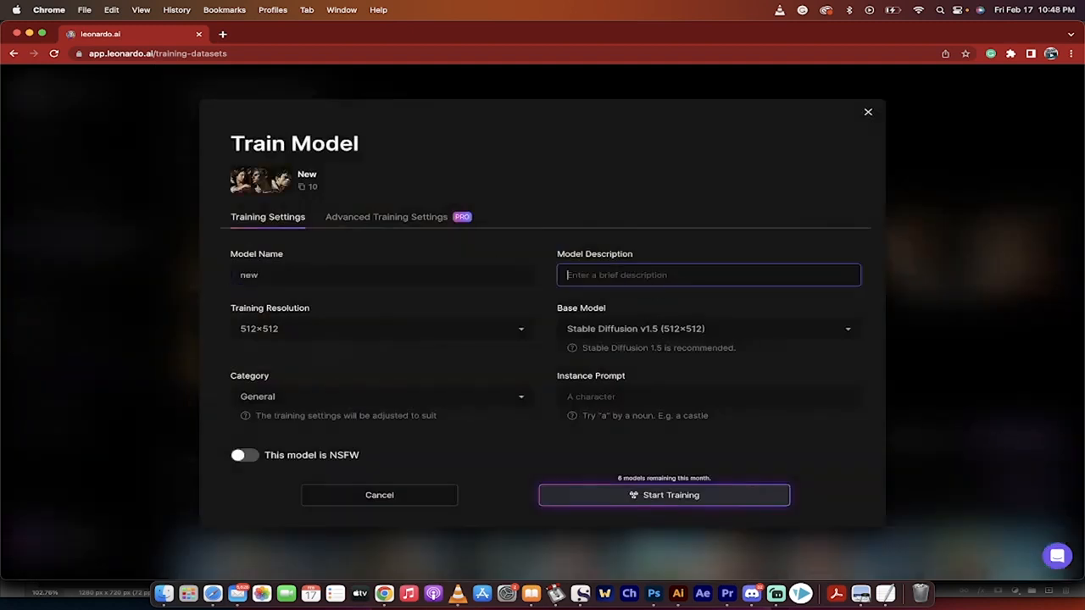
{"action": "type", "text": "ne"}
{"action": "key", "text": "Tab"}
{"action": "key", "text": "Tab"}
{"action": "key", "text": "Tab"}
{"action": "key", "text": "Tab"}
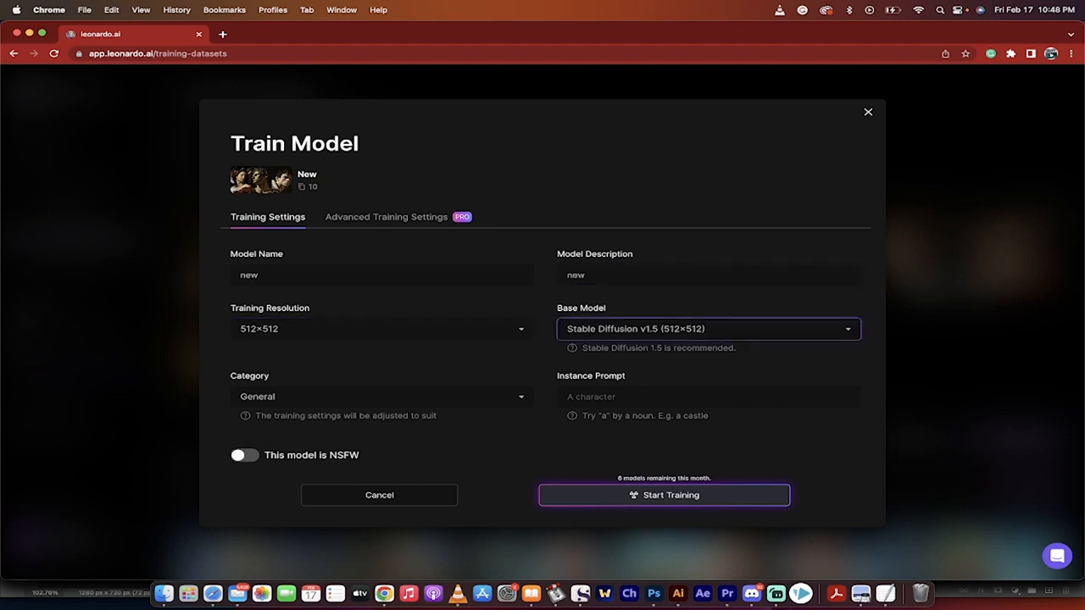
{"action": "type", "text": "new"}
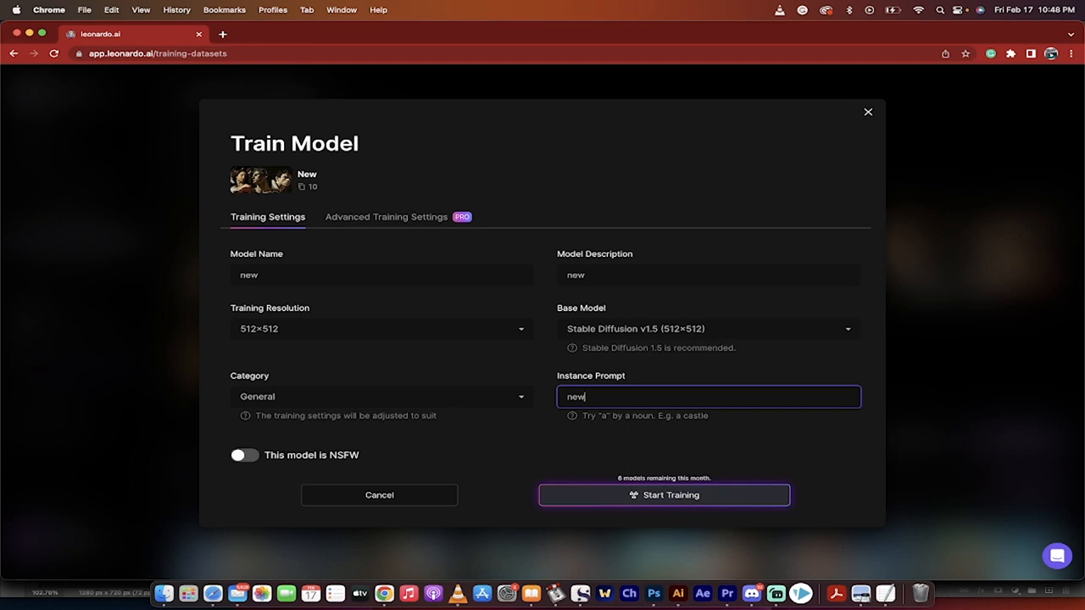
{"action": "left_click", "coordinate": [619, 499]}
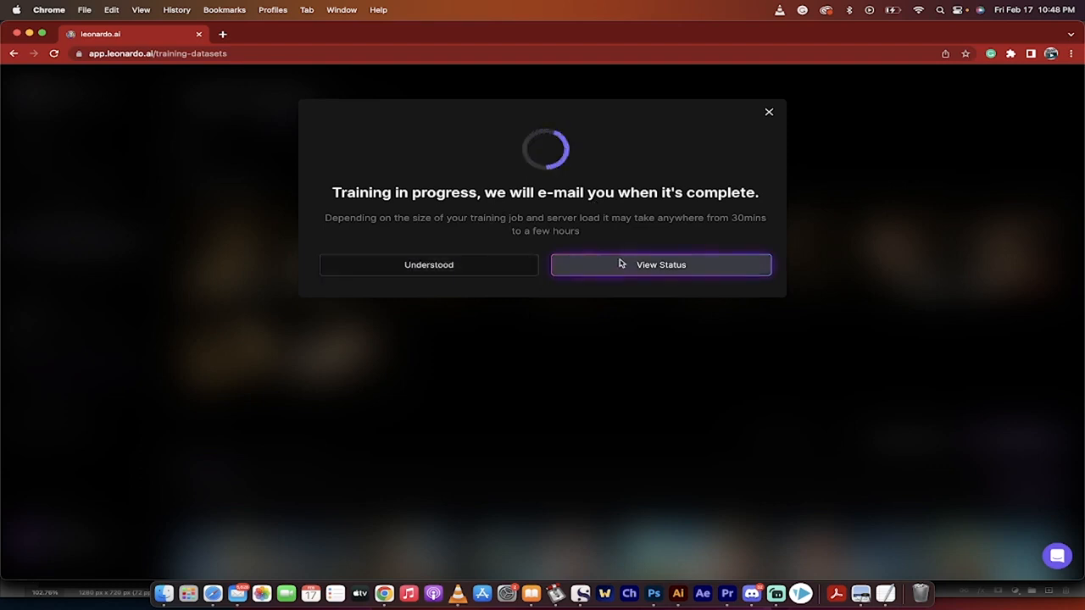
{"action": "left_click", "coordinate": [479, 263]}
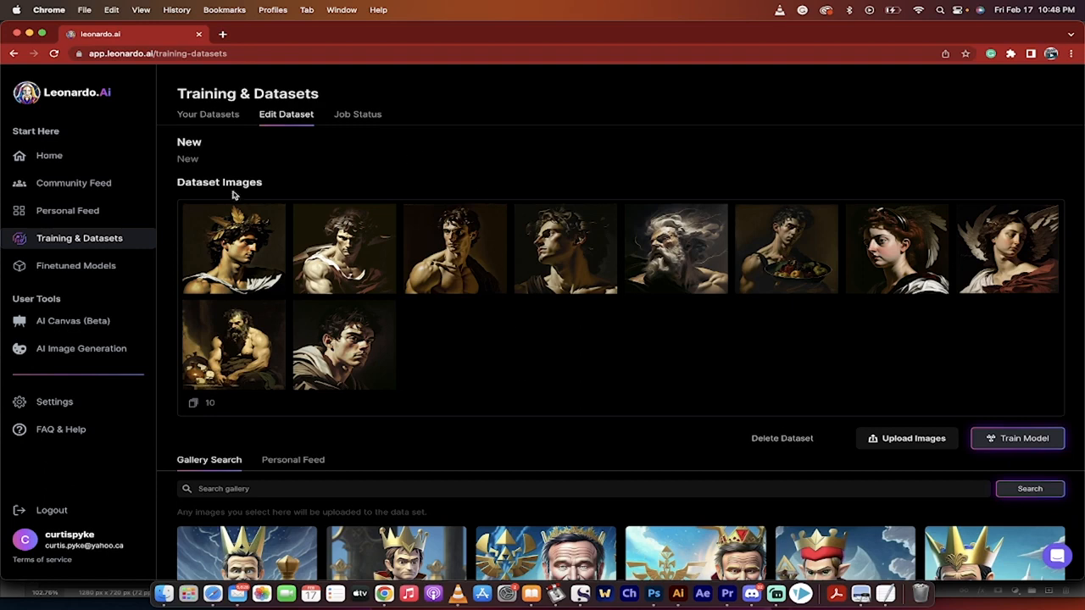
- Browse the platform models among the finetuned models
{"action": "left_click", "coordinate": [77, 266]}
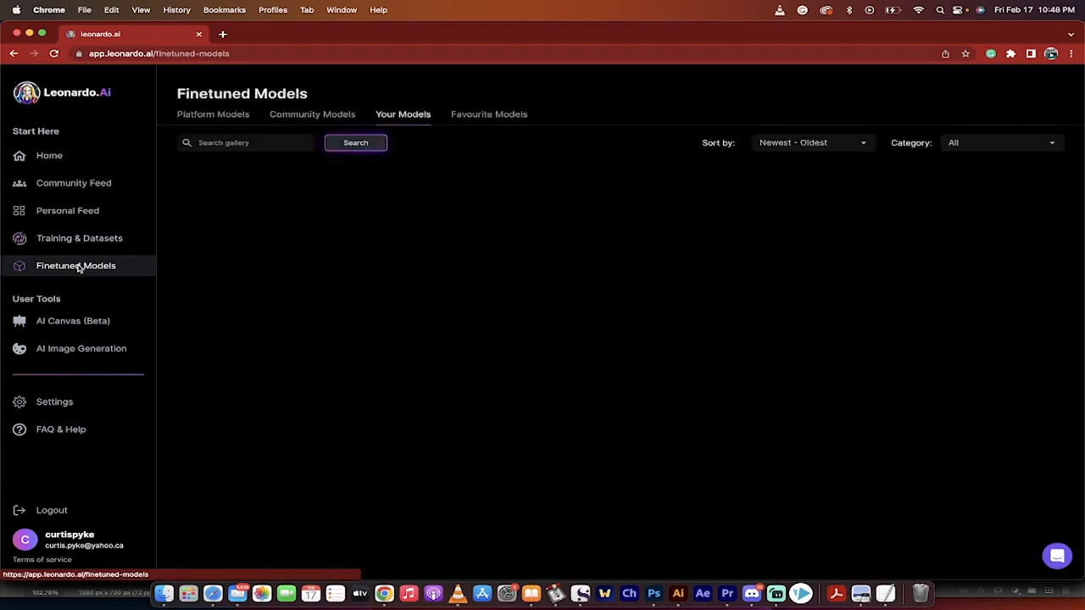
{"action": "left_click", "coordinate": [211, 115]}
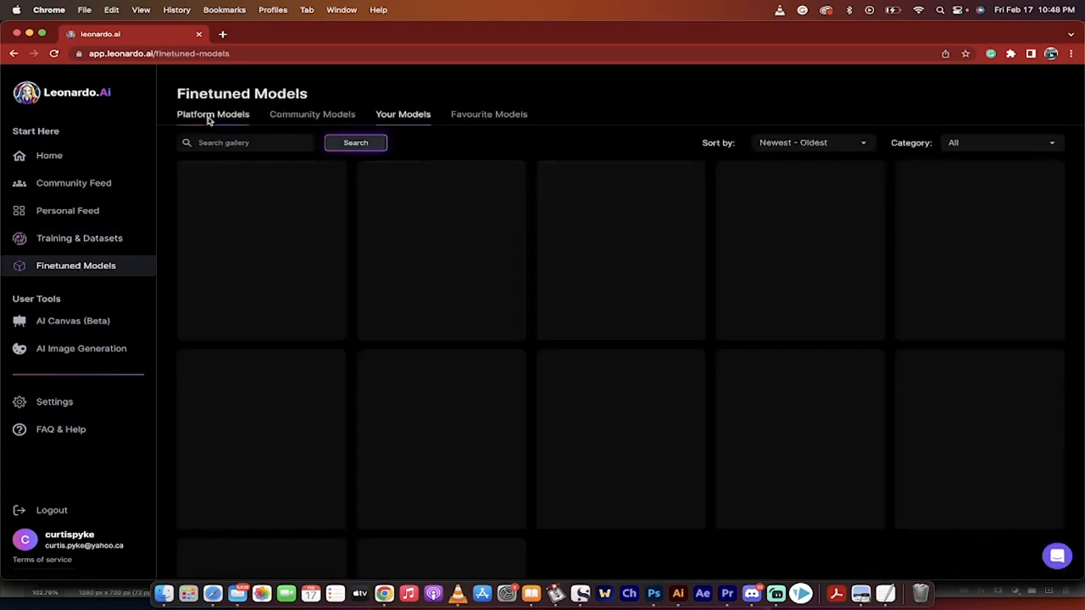
{"action": "scroll", "coordinate": [515, 302], "scroll_direction": "down", "scroll_amount": 10}
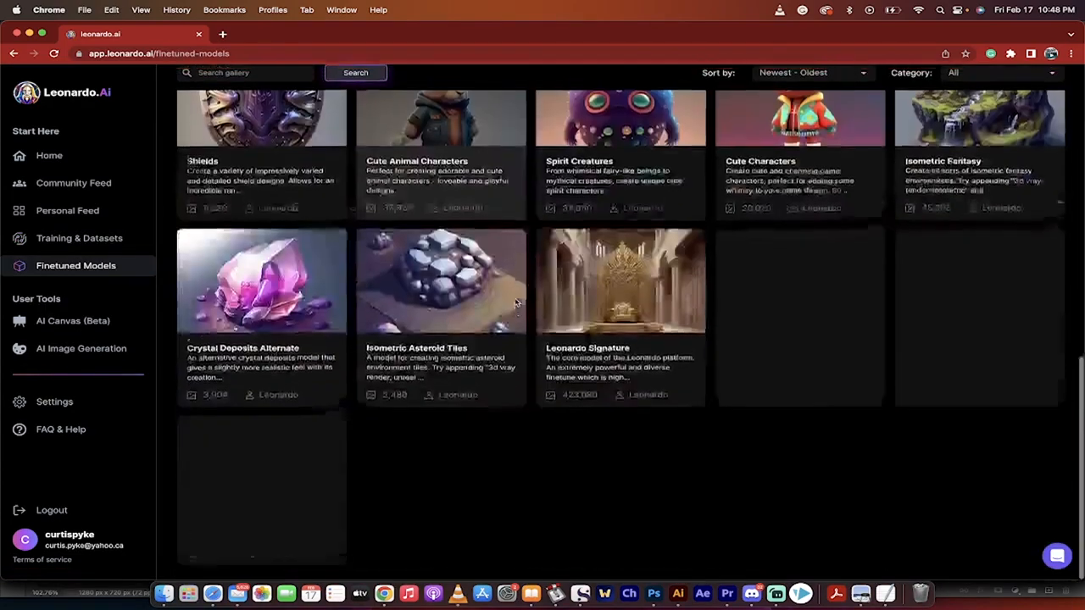
{"action": "scroll", "coordinate": [515, 297], "scroll_direction": "up", "scroll_amount": 10}
- Browse the finetuned models shared by the community
{"action": "left_click", "coordinate": [312, 117]}
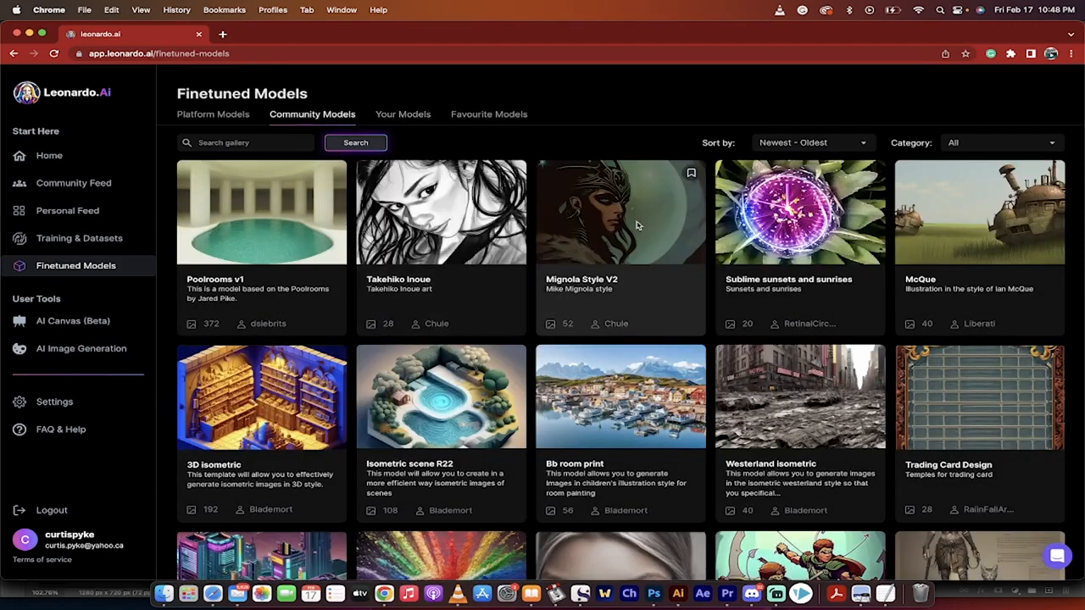
{"action": "scroll", "coordinate": [638, 225], "scroll_direction": "down", "scroll_amount": 3}
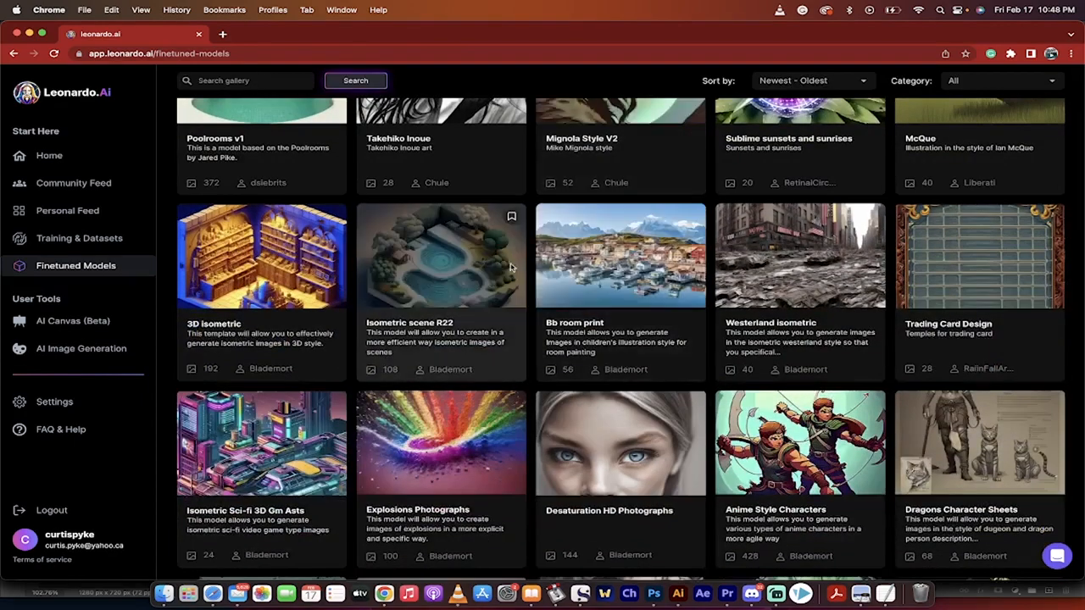
{"action": "scroll", "coordinate": [498, 268], "scroll_direction": "up", "scroll_amount": 3}
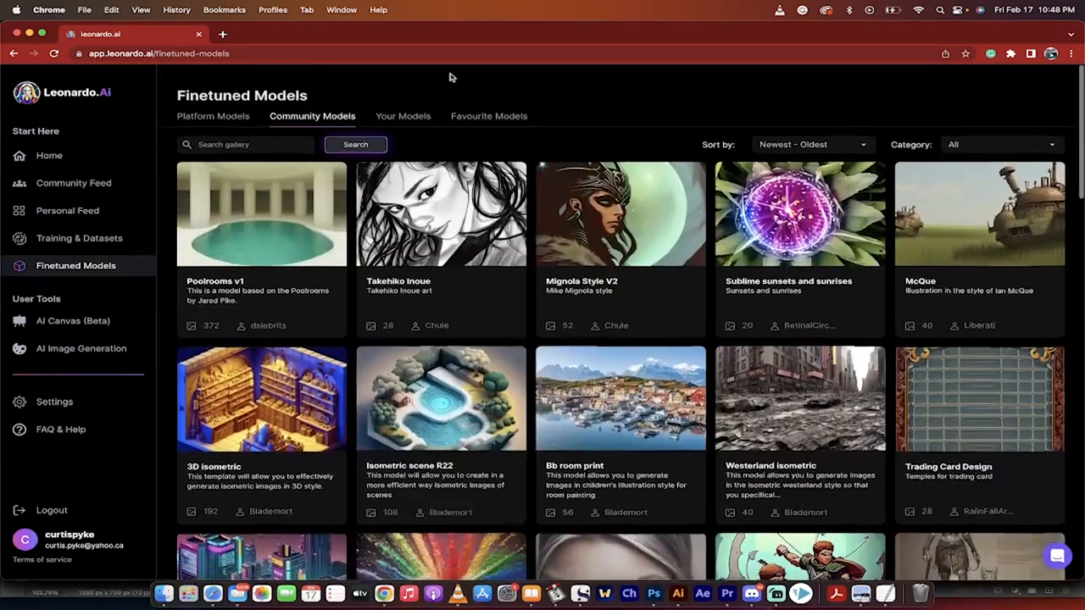
- Show your own finetuned models
{"action": "left_click", "coordinate": [404, 114]}
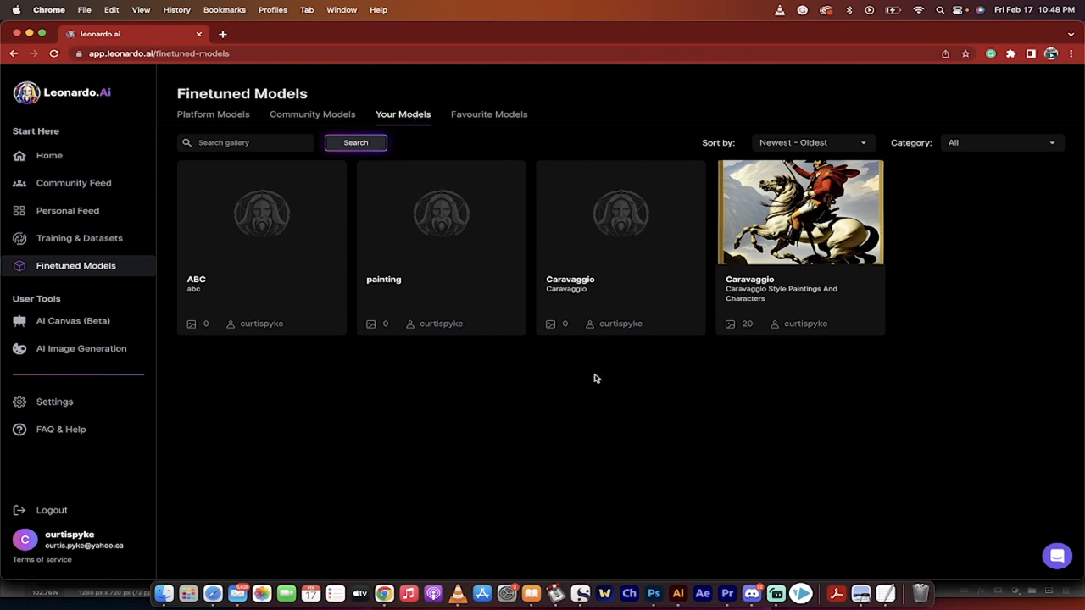
{"action": "mouse_move", "coordinate": [488, 246]}
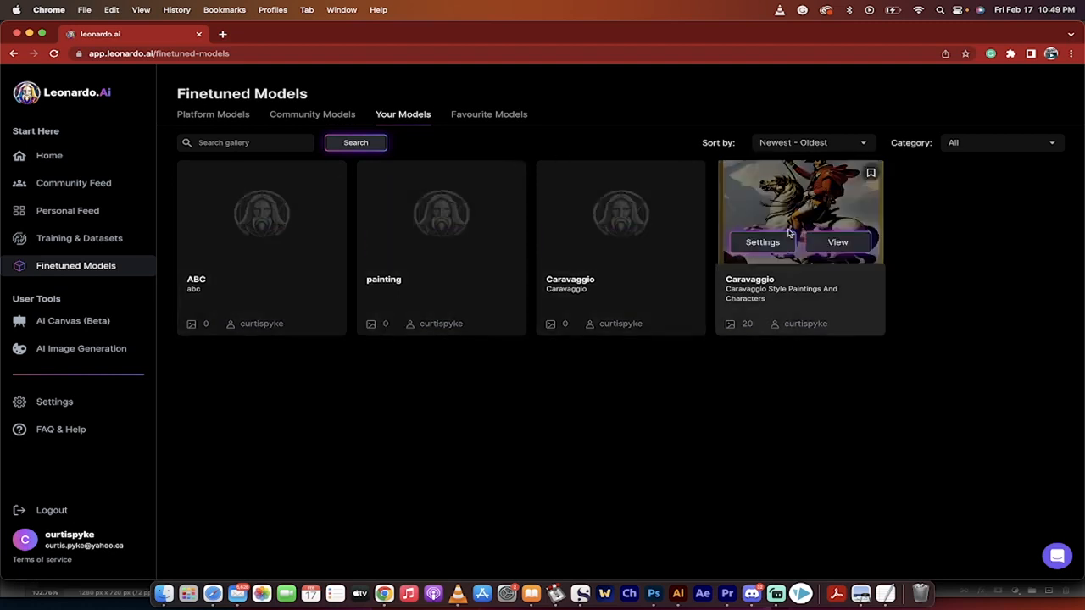
- Generate four 512 × 512 images of "Bulldogs playing poker" with your finetuned Caravaggio model that has the horseman thumbnail
{"action": "left_click", "coordinate": [837, 243]}
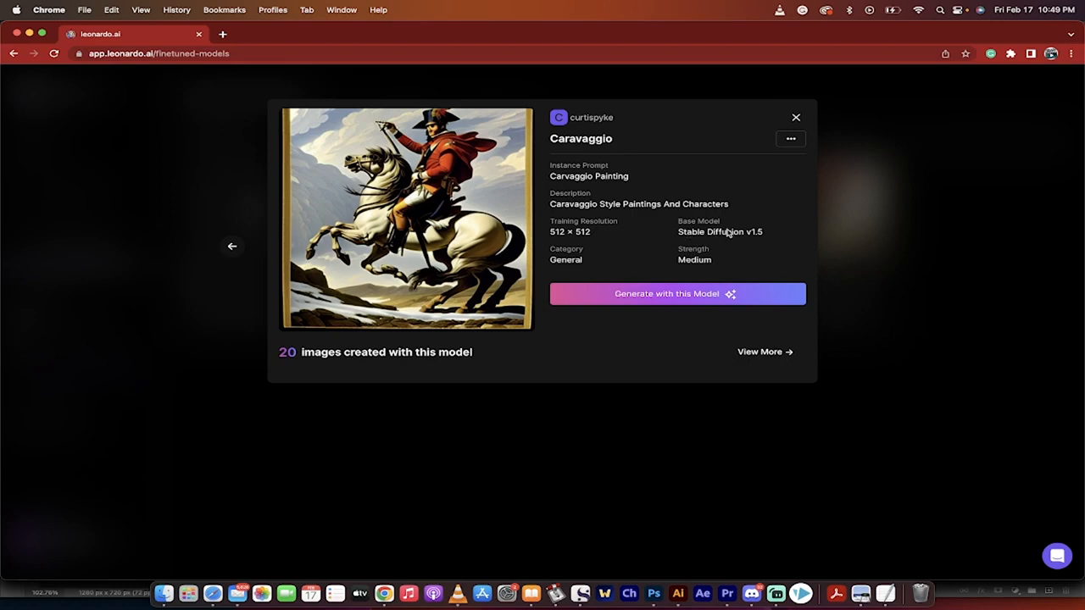
{"action": "left_click", "coordinate": [651, 297]}
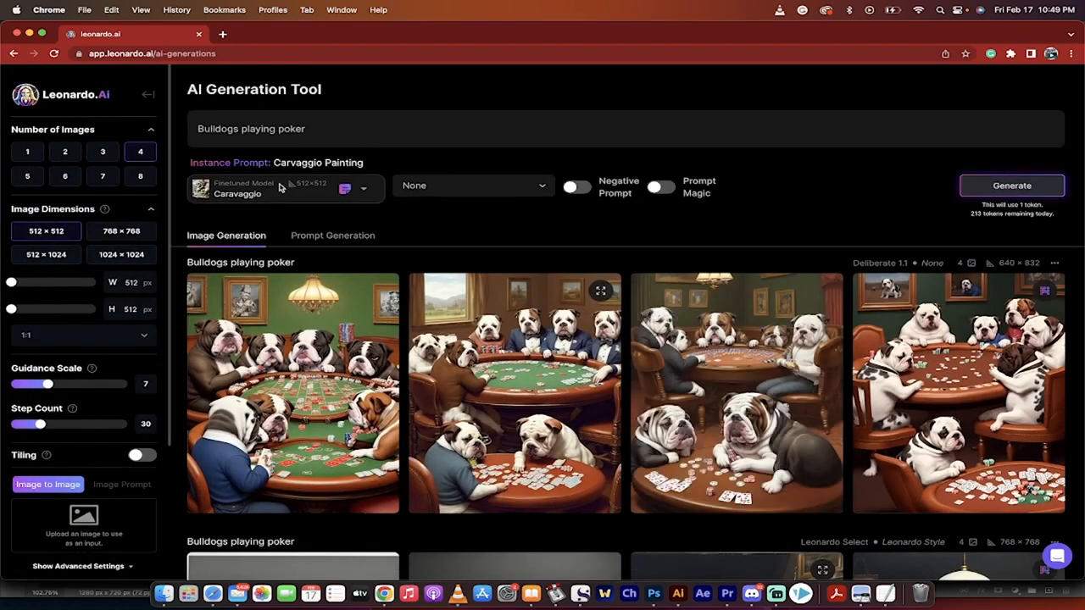
{"action": "left_click", "coordinate": [283, 191]}
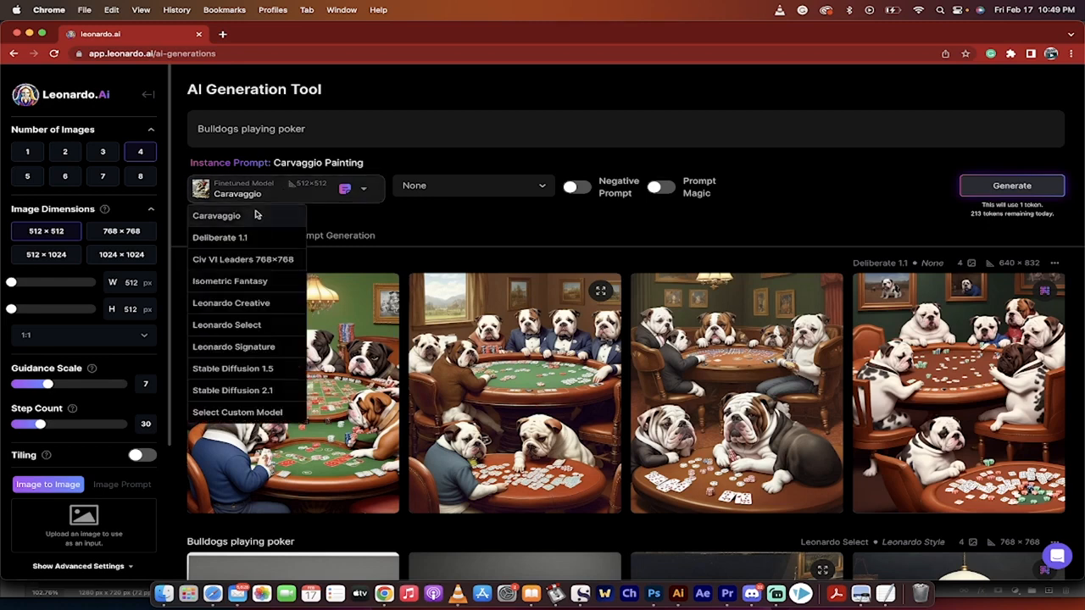
{"action": "left_click", "coordinate": [272, 193]}
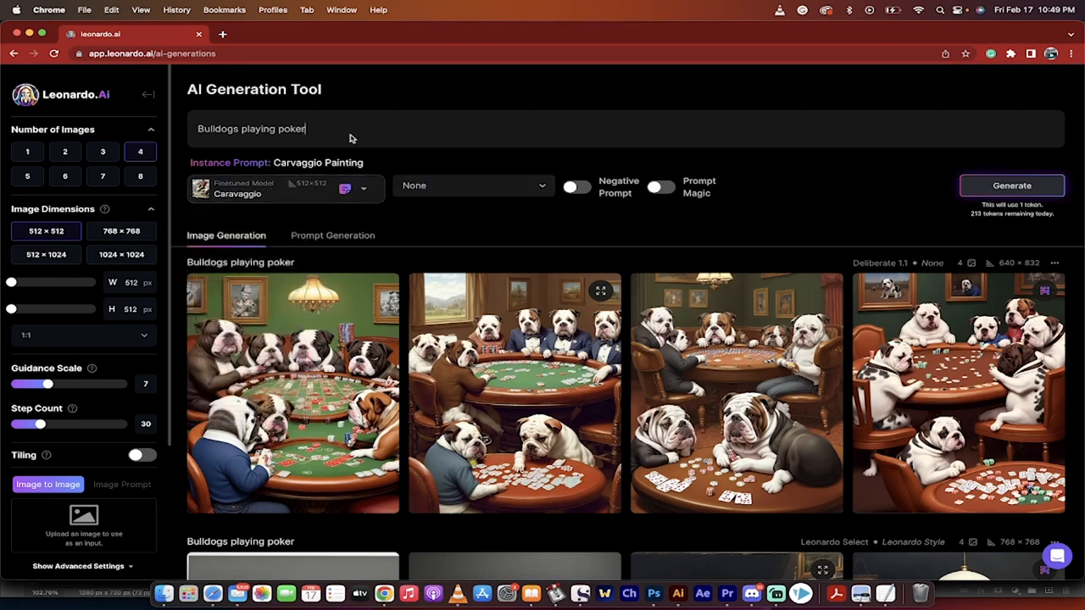
{"action": "left_click", "coordinate": [992, 188]}
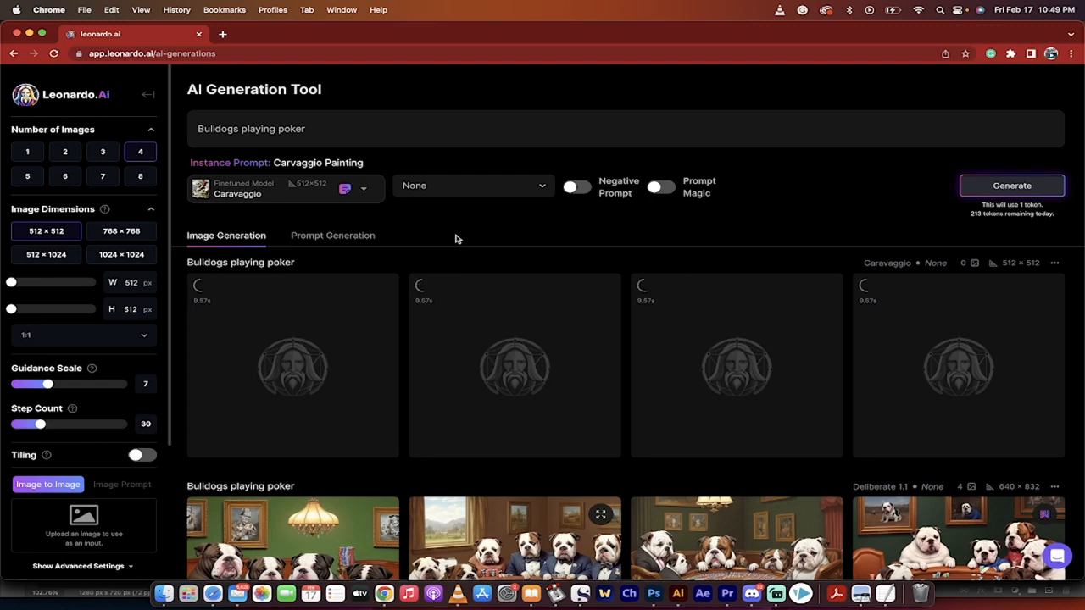
{"action": "left_click", "coordinate": [129, 154]}
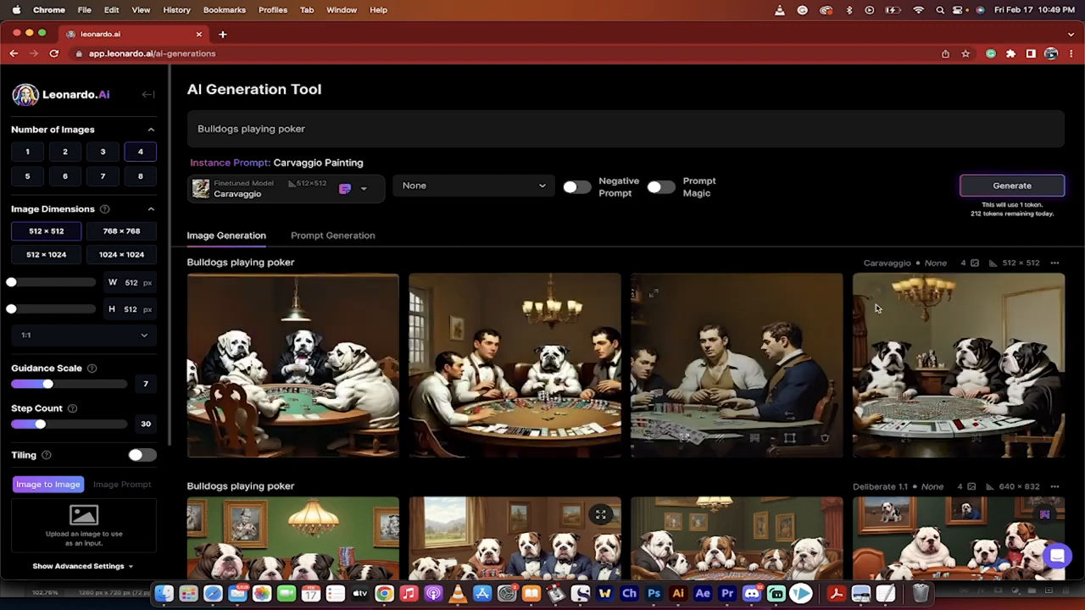
- View the fourth, third and second images of the new Caravaggio set enlarged, one after another
{"action": "left_click", "coordinate": [862, 325]}
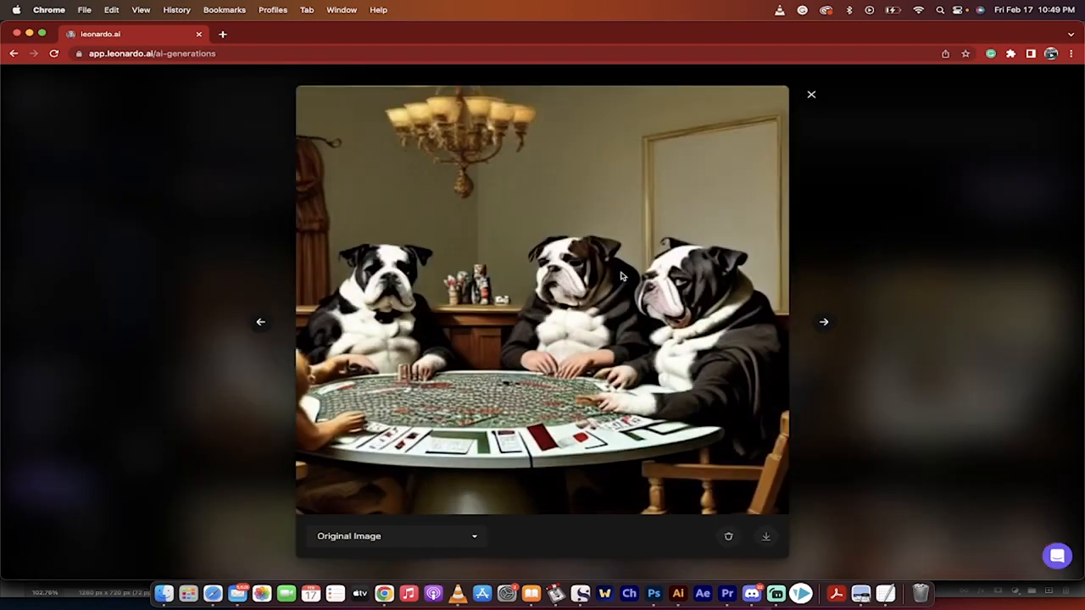
{"action": "left_click", "coordinate": [860, 256]}
{"action": "left_click", "coordinate": [708, 363]}
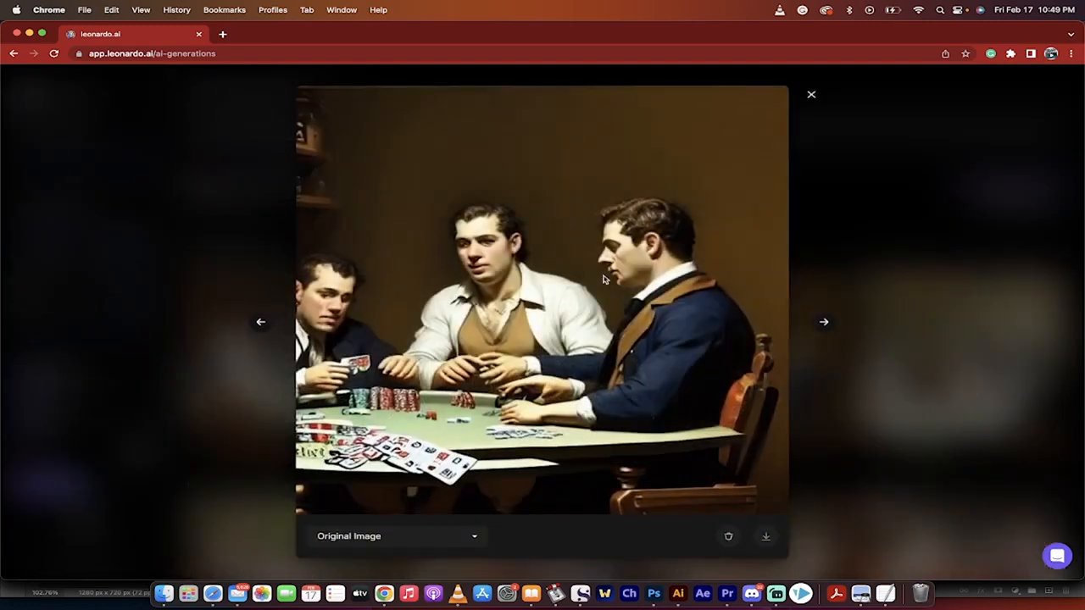
{"action": "left_click", "coordinate": [850, 303]}
{"action": "left_click", "coordinate": [493, 364]}
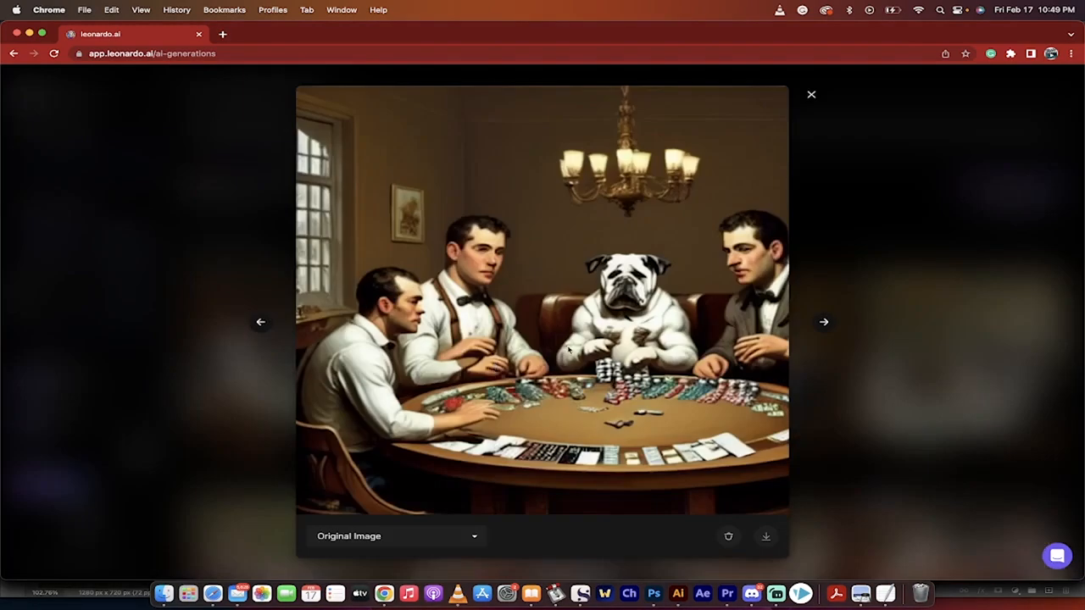
{"action": "left_click", "coordinate": [904, 332]}
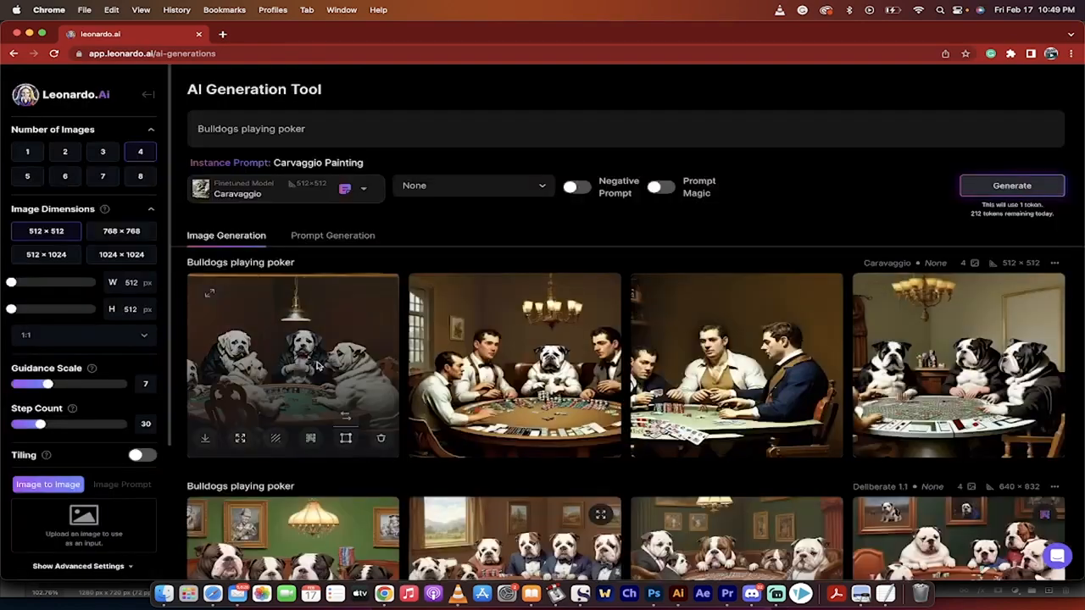
- Inspect the first image of the new Caravaggio set enlarged and upscale it
{"action": "left_click", "coordinate": [310, 370]}
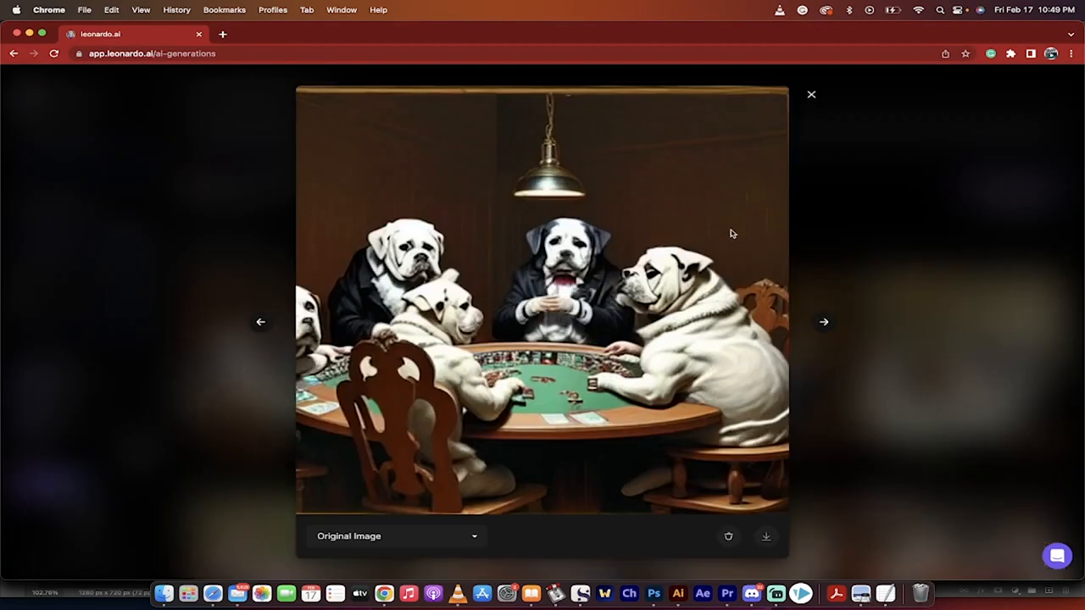
{"action": "left_click", "coordinate": [885, 264]}
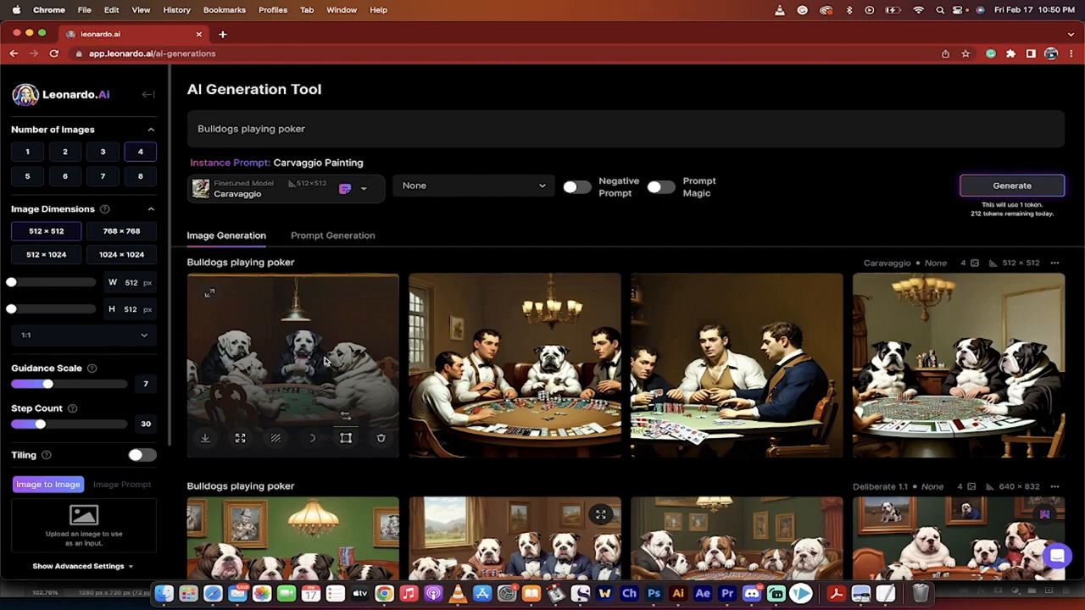
- Re-examine the second and third Caravaggio poker images enlarged
{"action": "left_click", "coordinate": [547, 339]}
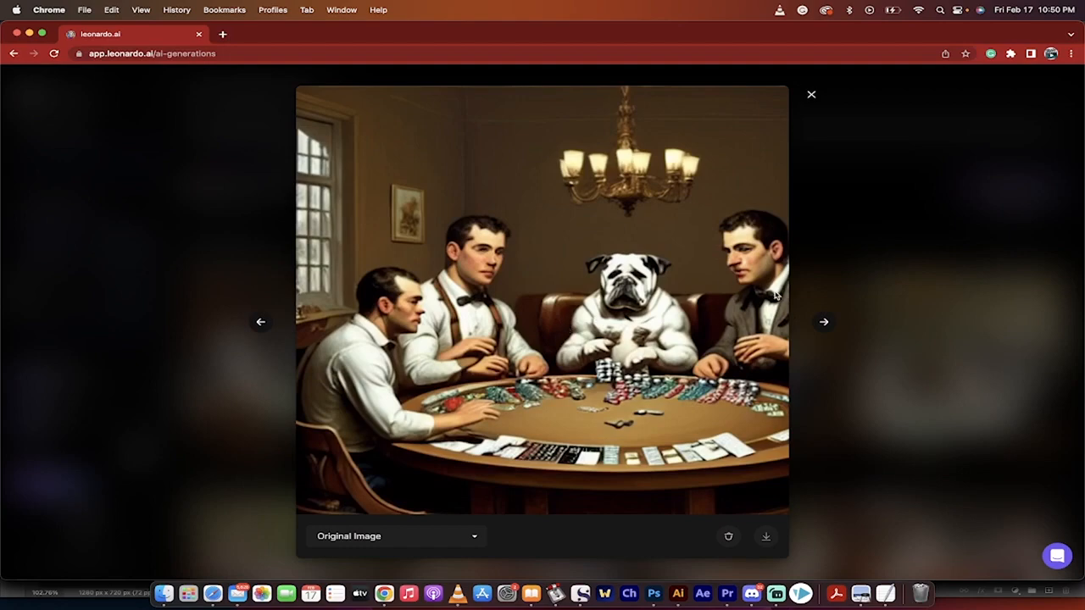
{"action": "left_click", "coordinate": [902, 309]}
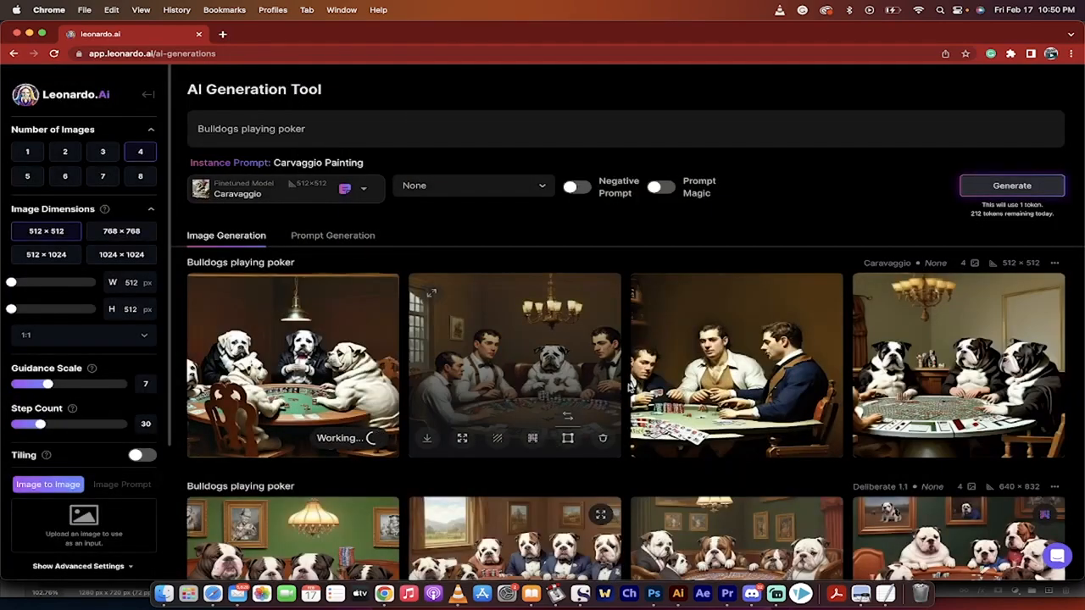
{"action": "left_click", "coordinate": [693, 366]}
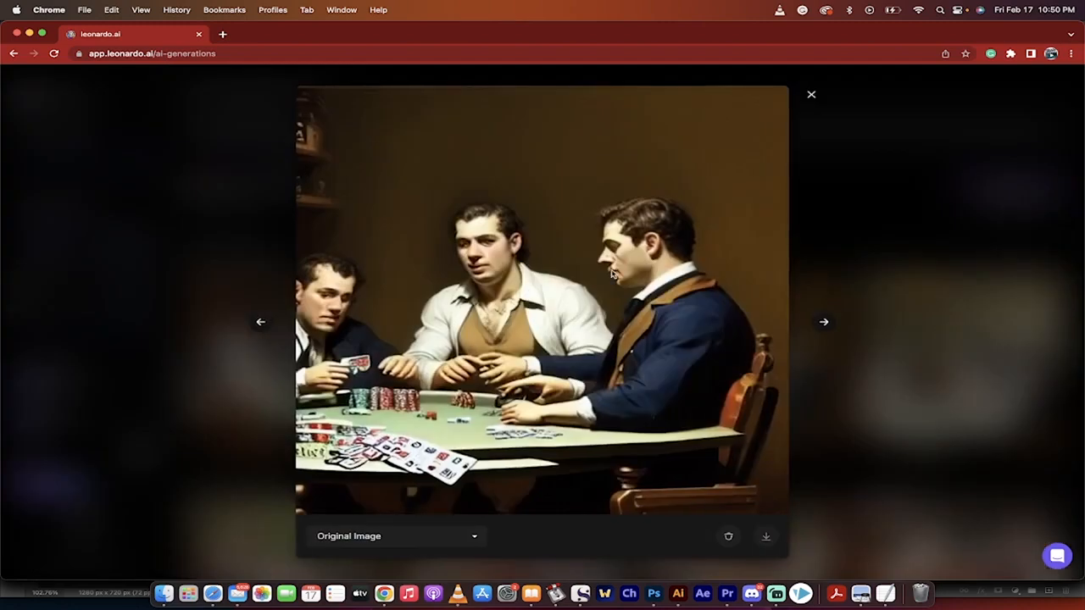
{"action": "left_click", "coordinate": [882, 310]}
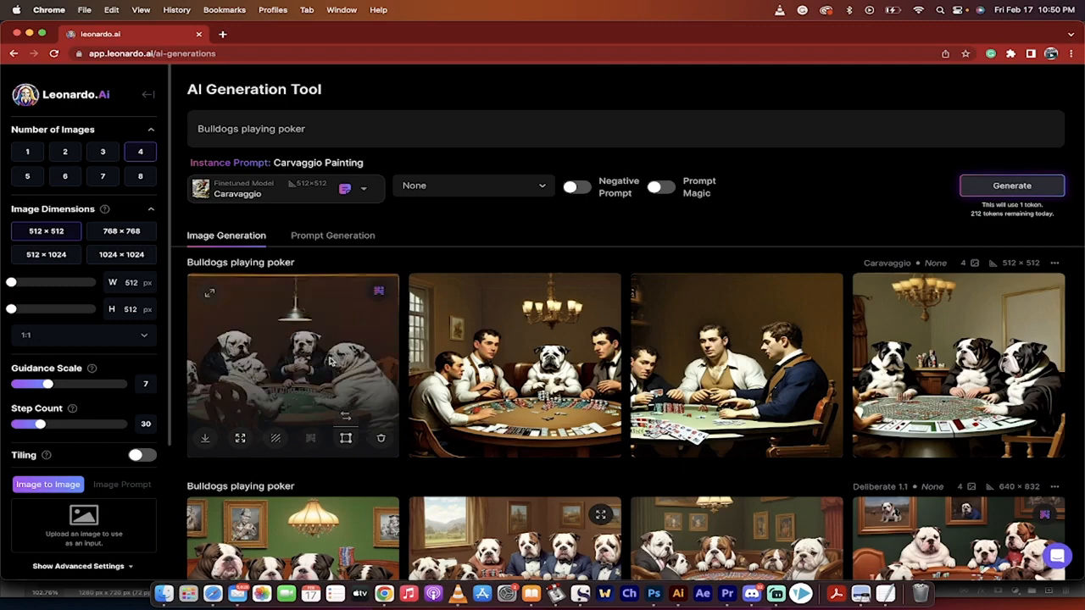
- Compare the original and upscaled versions of the first Caravaggio bulldog image, ending on the upscaled one
{"action": "left_click", "coordinate": [331, 360]}
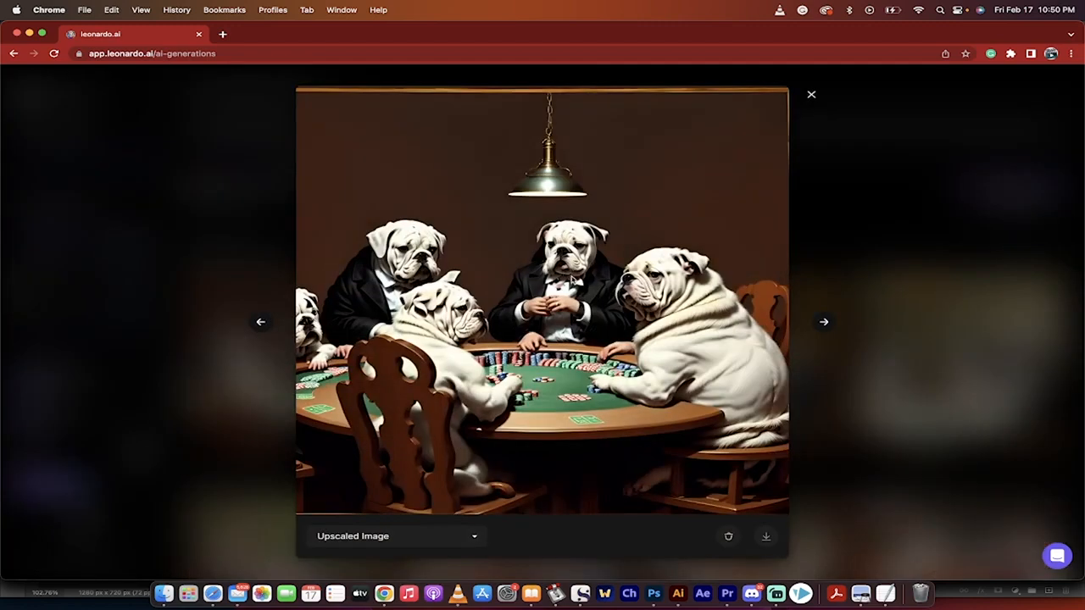
{"action": "left_click", "coordinate": [387, 538]}
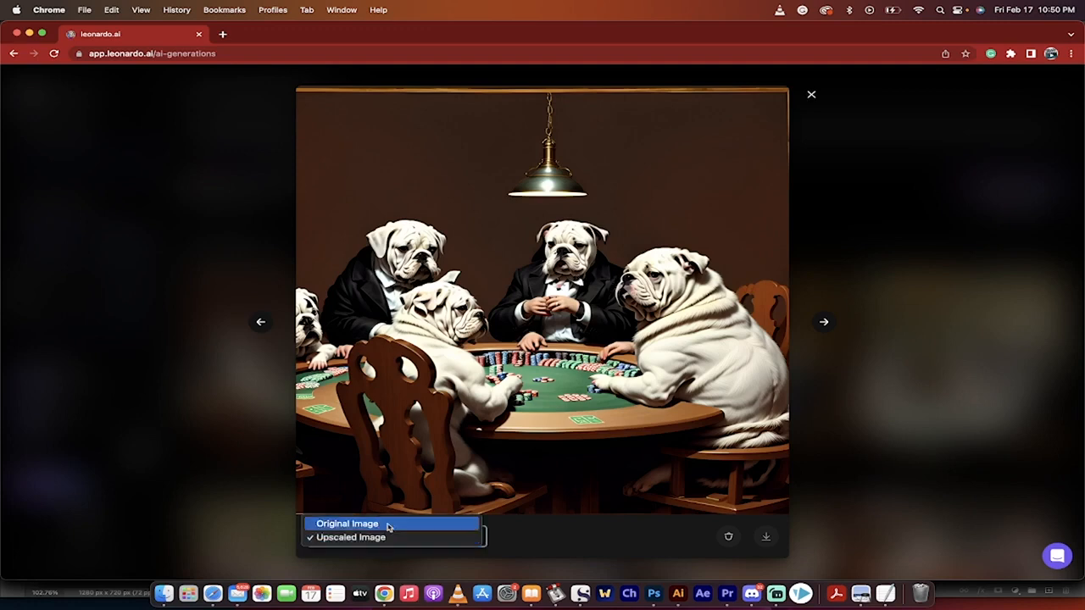
{"action": "left_click", "coordinate": [389, 527]}
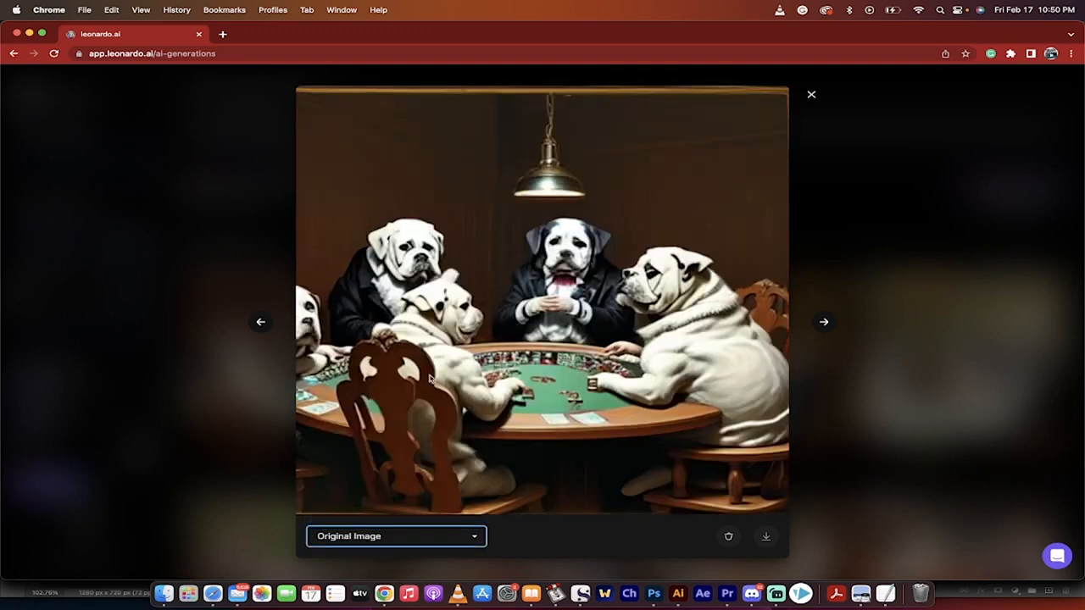
{"action": "left_click", "coordinate": [372, 541]}
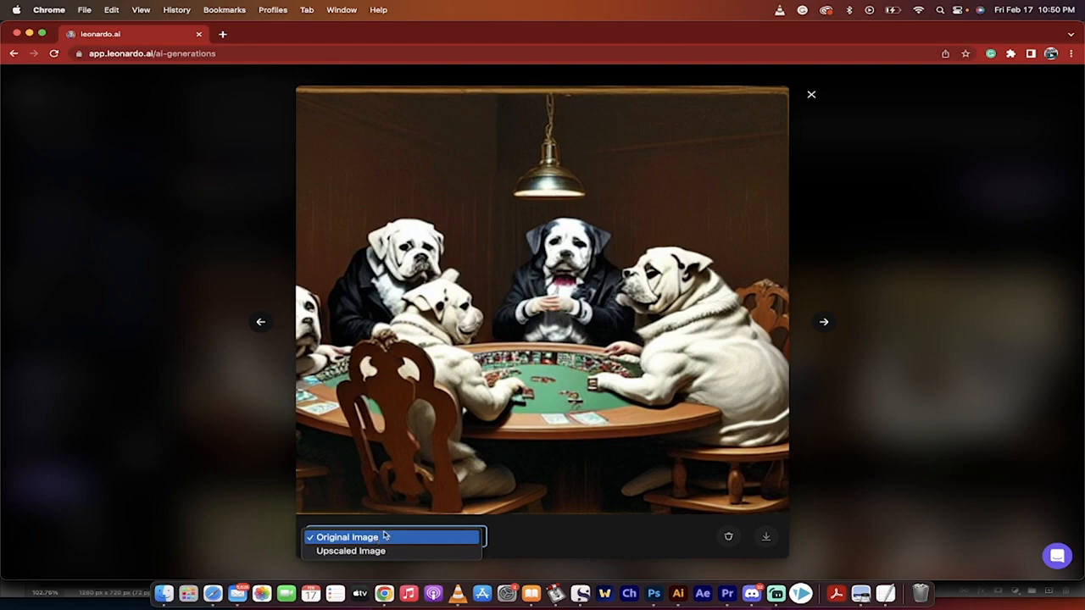
{"action": "left_click", "coordinate": [376, 552]}
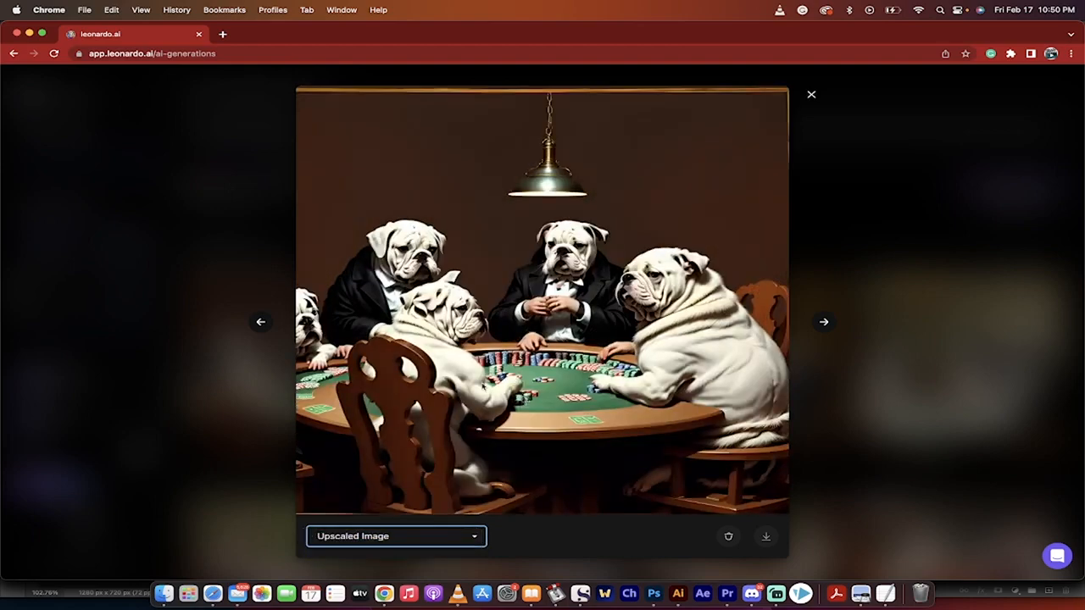
{"action": "left_click", "coordinate": [912, 350]}
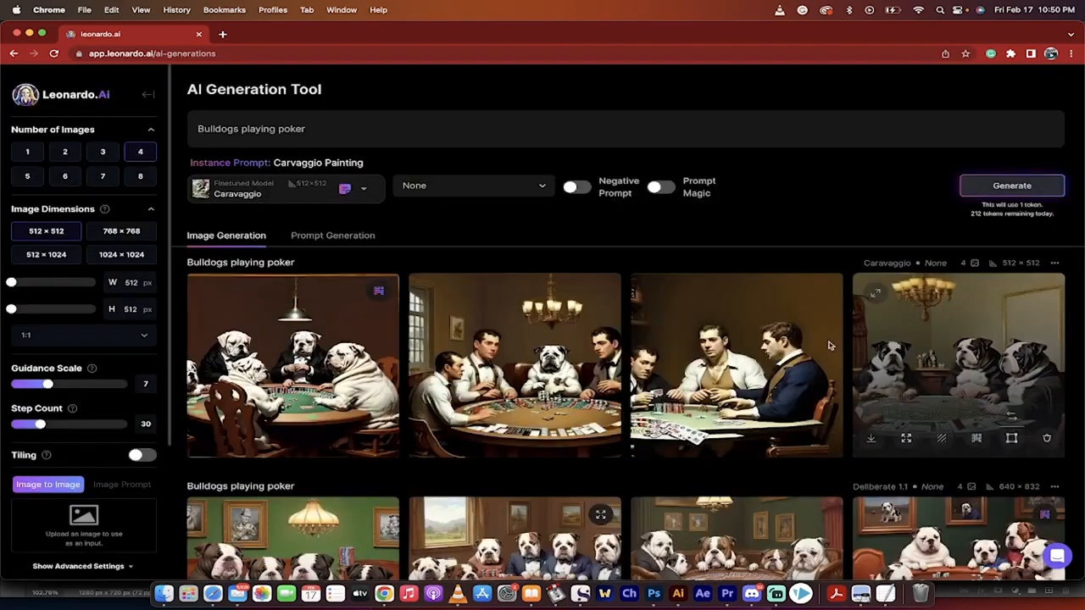